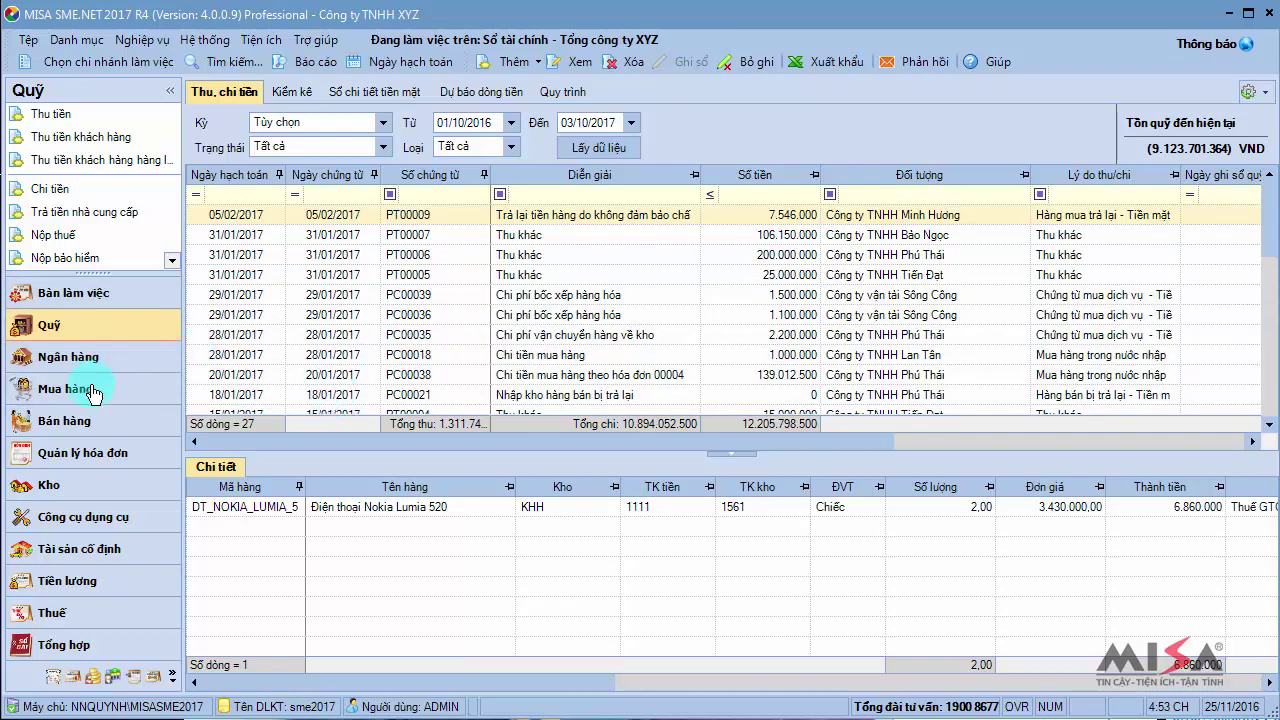
Start a new Chứng từ mua hàng hóa from the Mua hàng hóa, dịch vụ list
{"action": "left_click", "coordinate": [92, 394]}
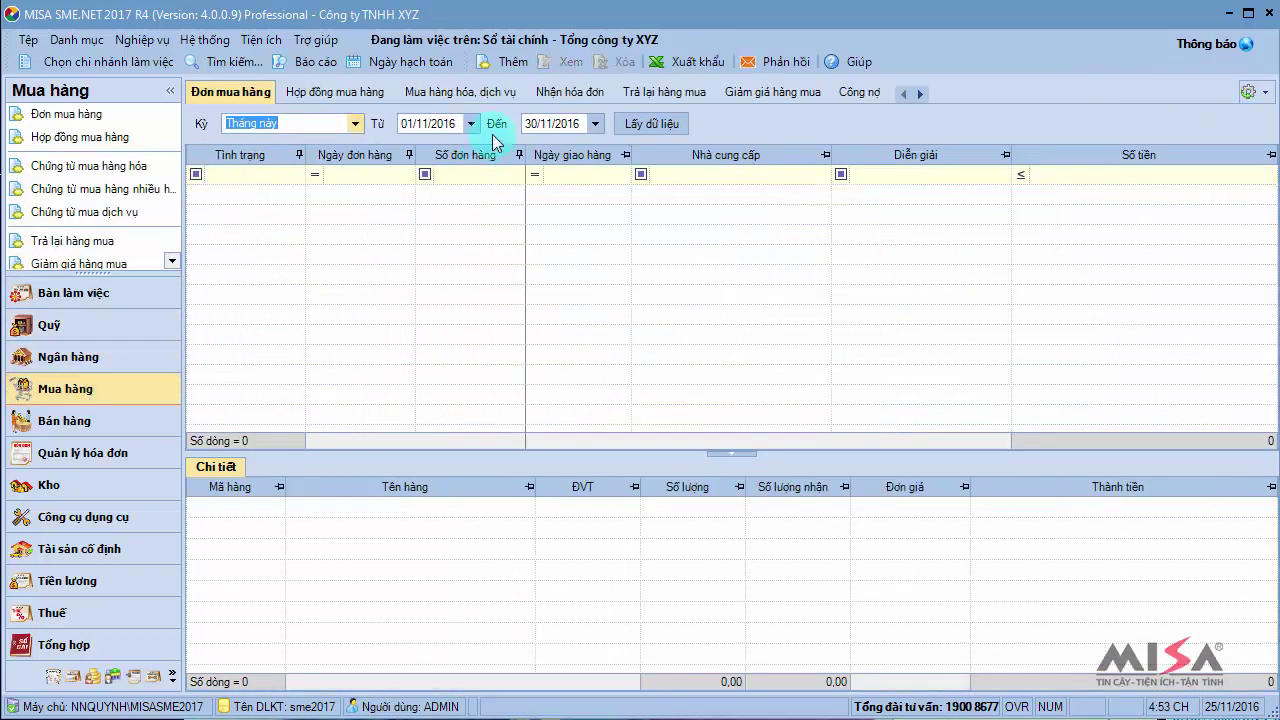
{"action": "left_click", "coordinate": [511, 93]}
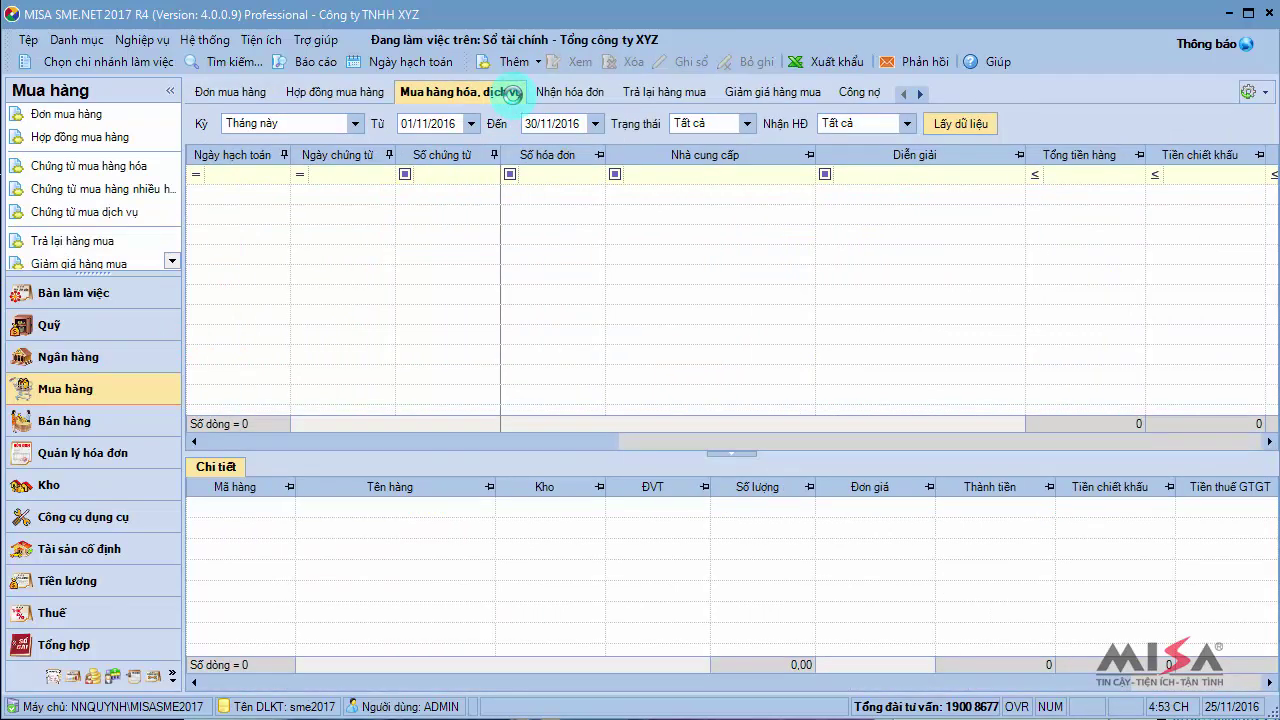
{"action": "left_click", "coordinate": [537, 62]}
{"action": "left_click", "coordinate": [565, 93]}
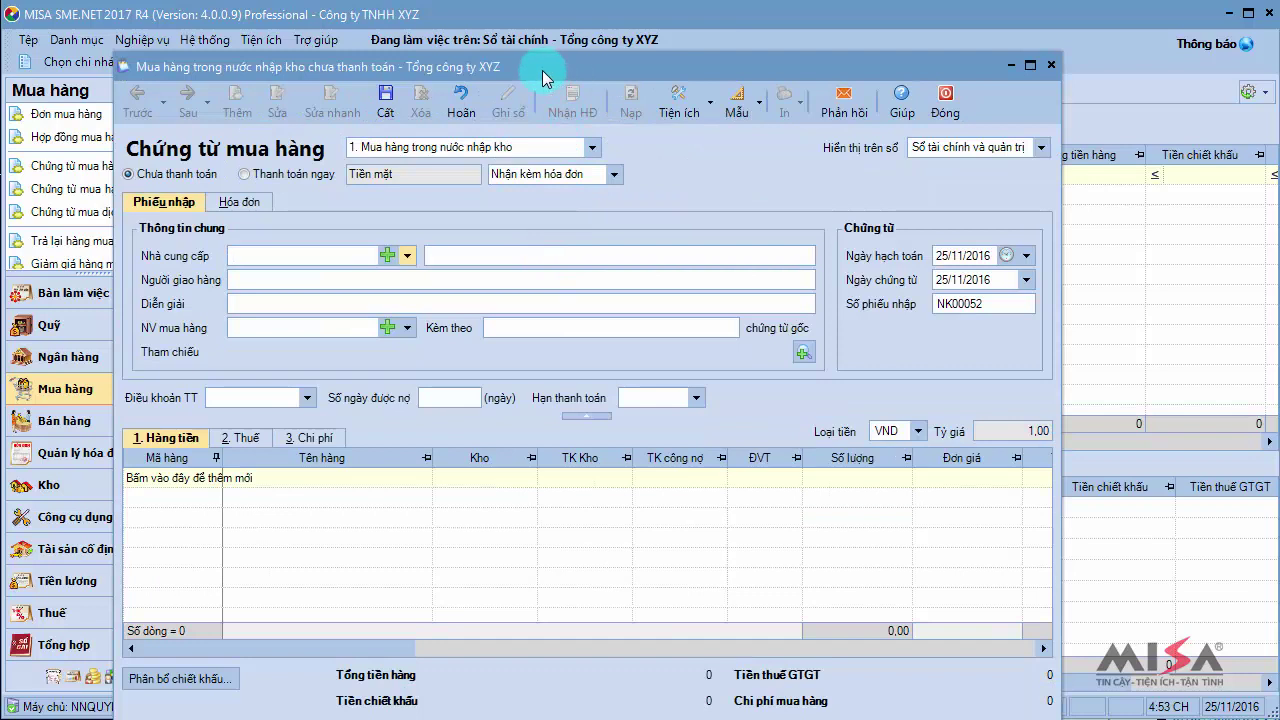
{"action": "left_click_drag", "start_coordinate": [542, 70], "coordinate": [567, 31]}
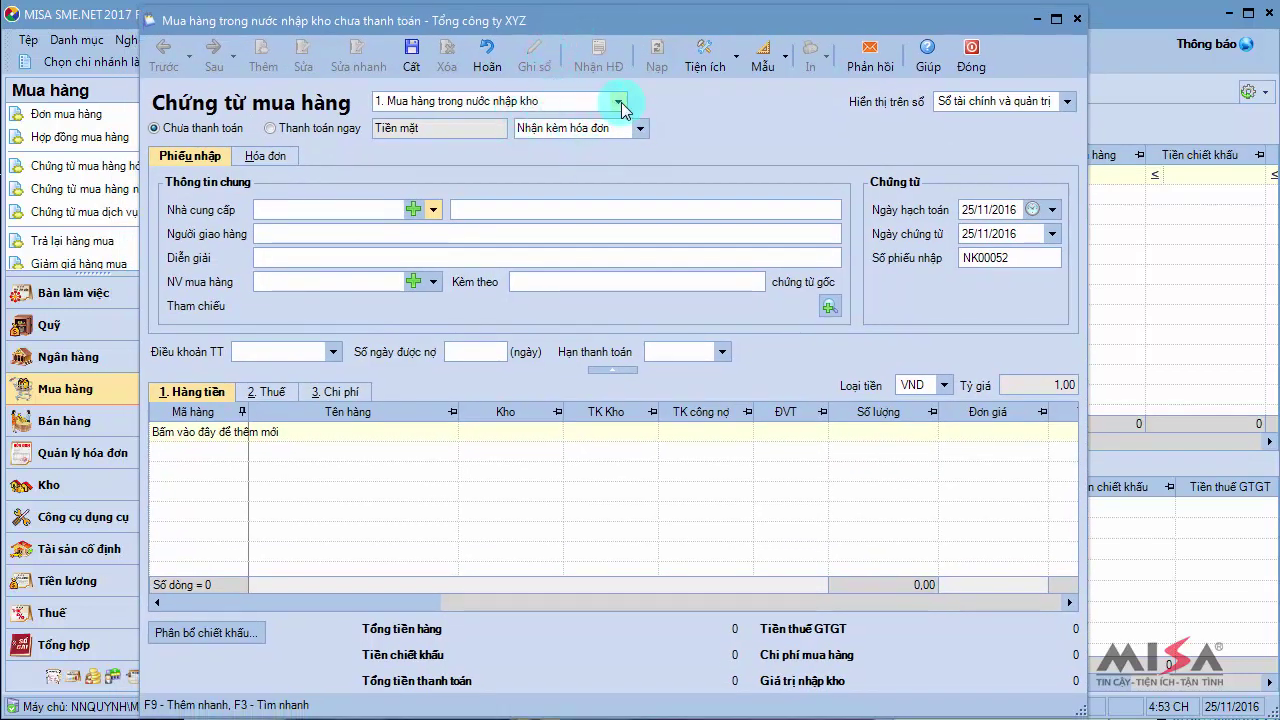
{"action": "left_click", "coordinate": [619, 102]}
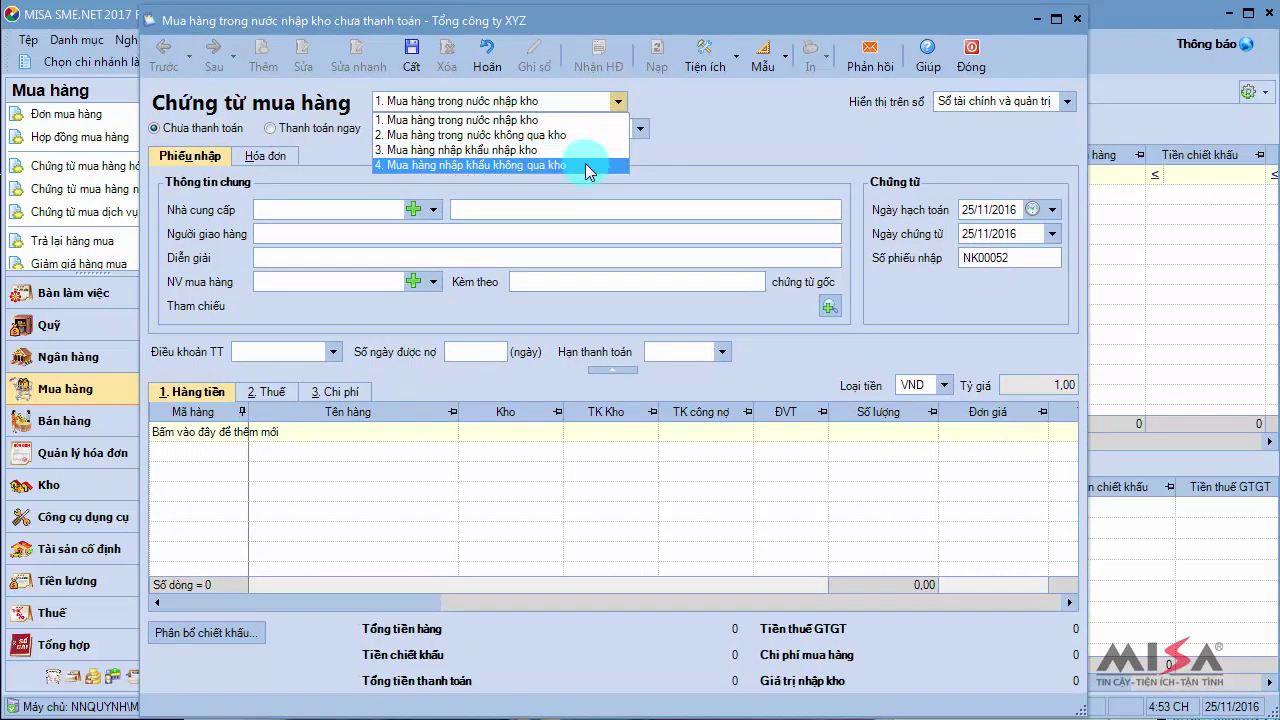
{"action": "left_click", "coordinate": [596, 103]}
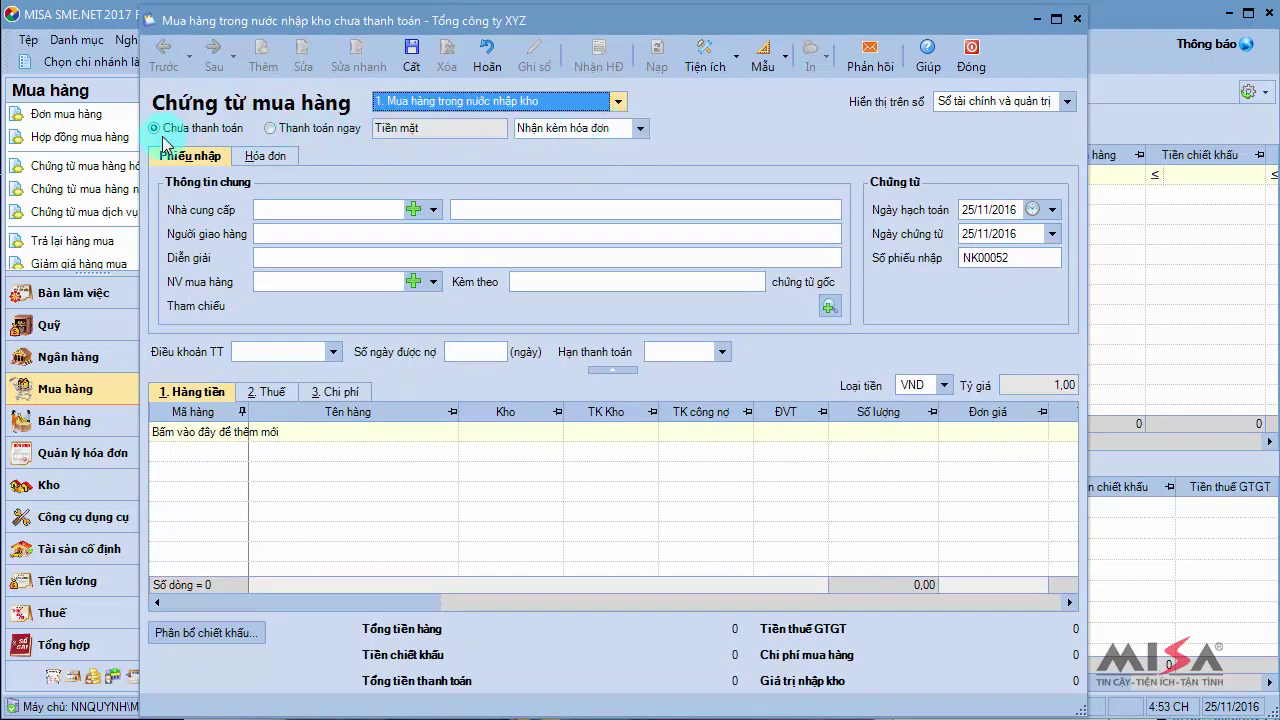
{"action": "left_click", "coordinate": [270, 128]}
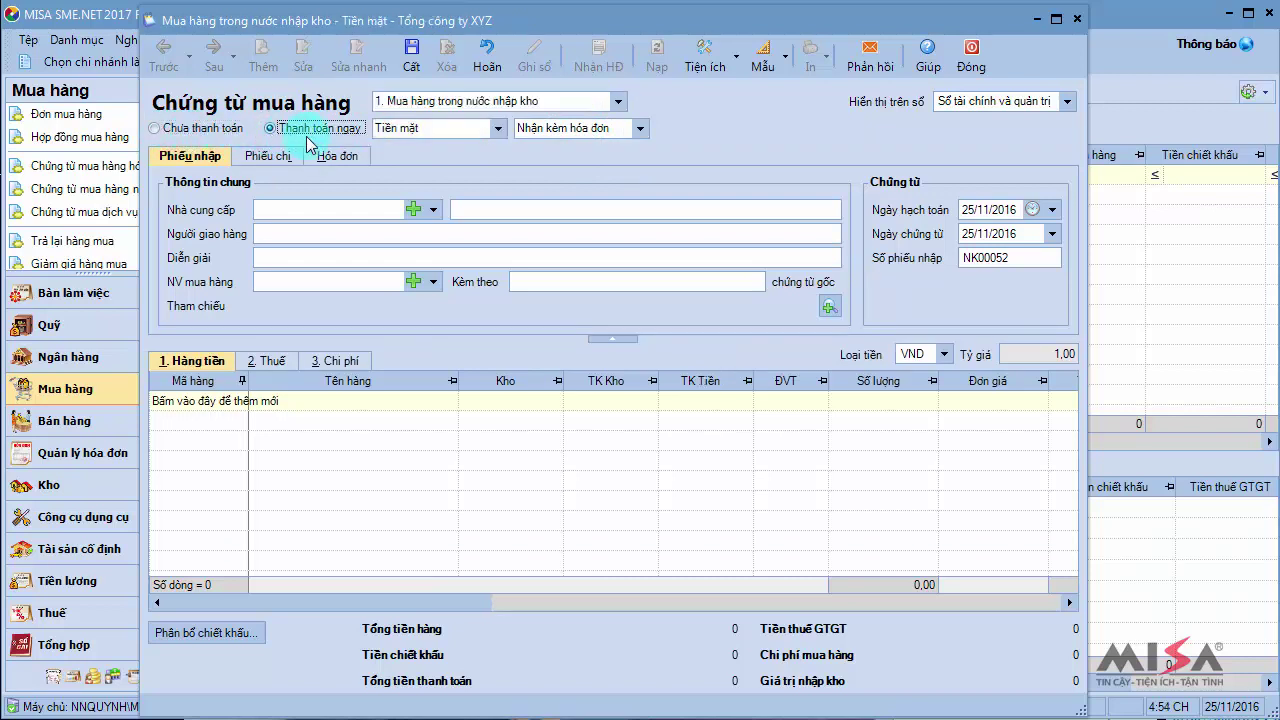
{"action": "left_click", "coordinate": [154, 129]}
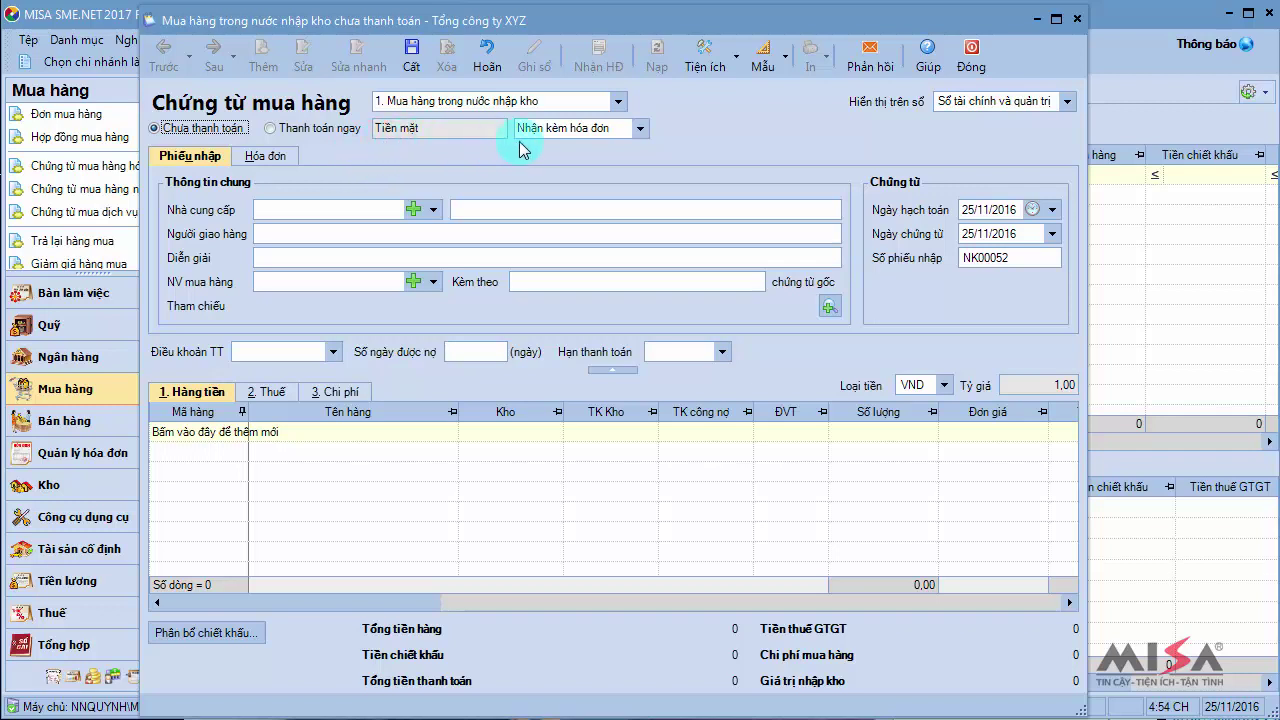
{"action": "left_click", "coordinate": [639, 129]}
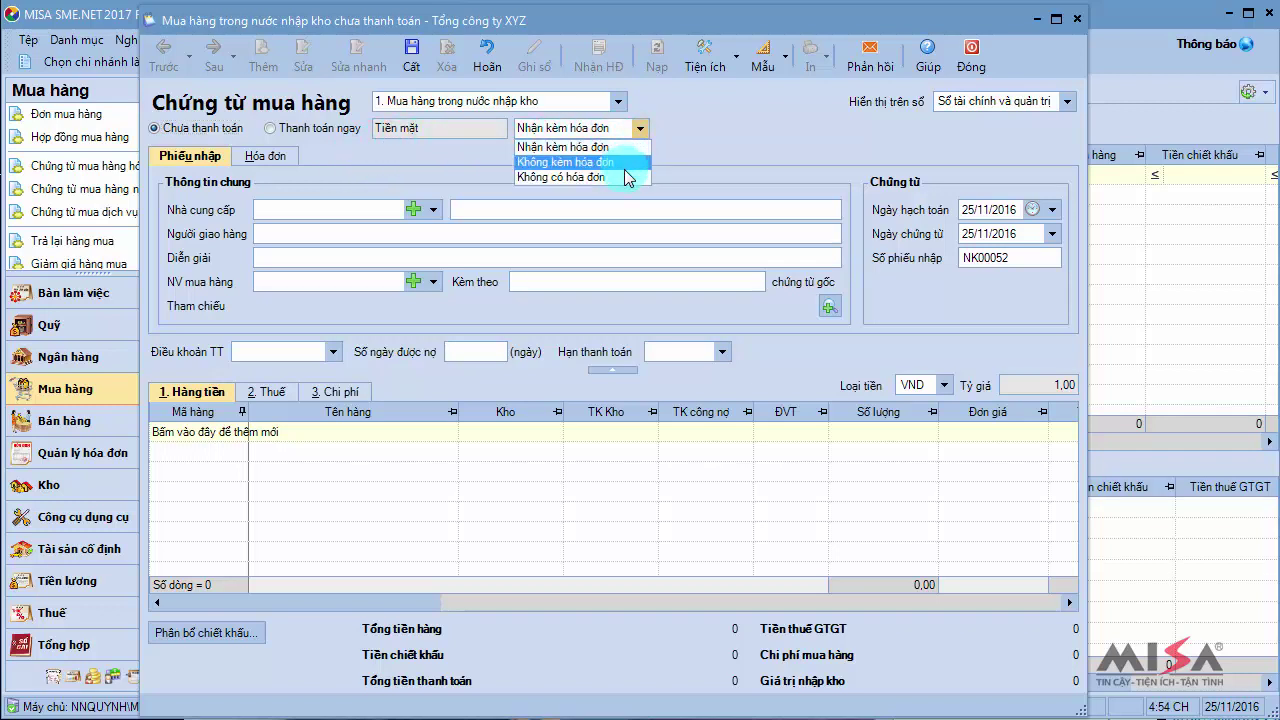
{"action": "left_click", "coordinate": [625, 148]}
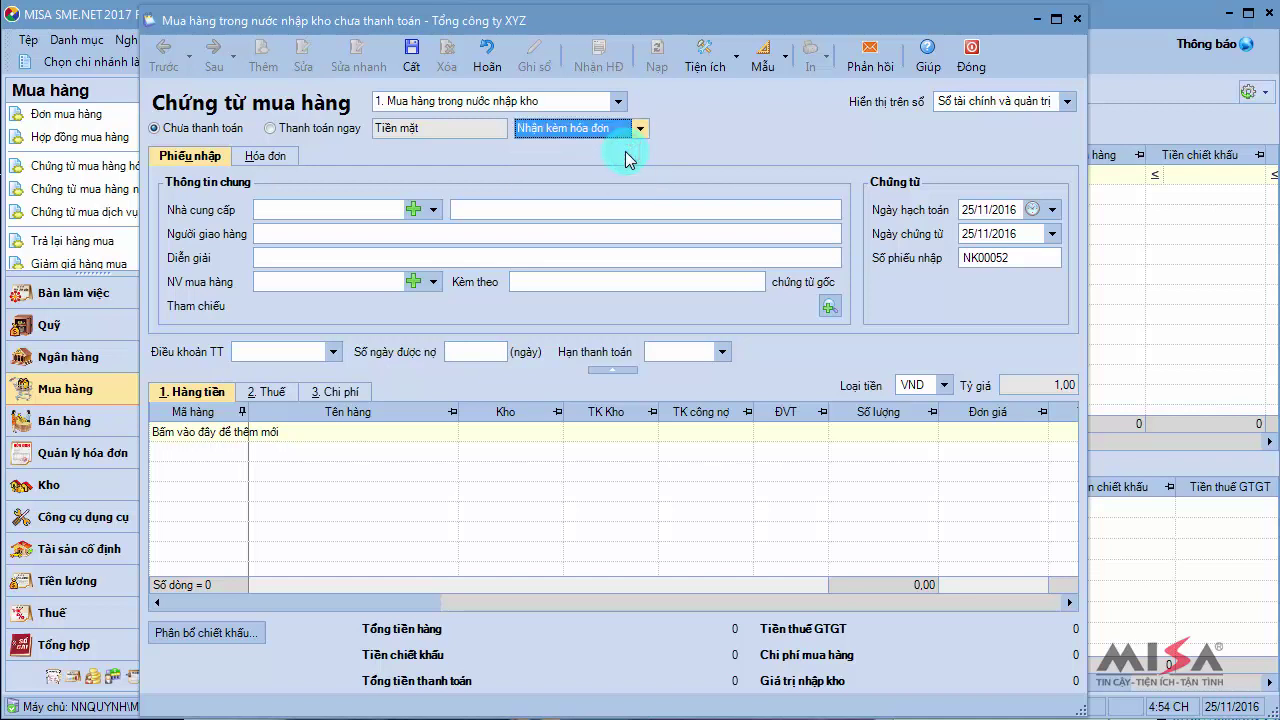
{"action": "left_click", "coordinate": [395, 209]}
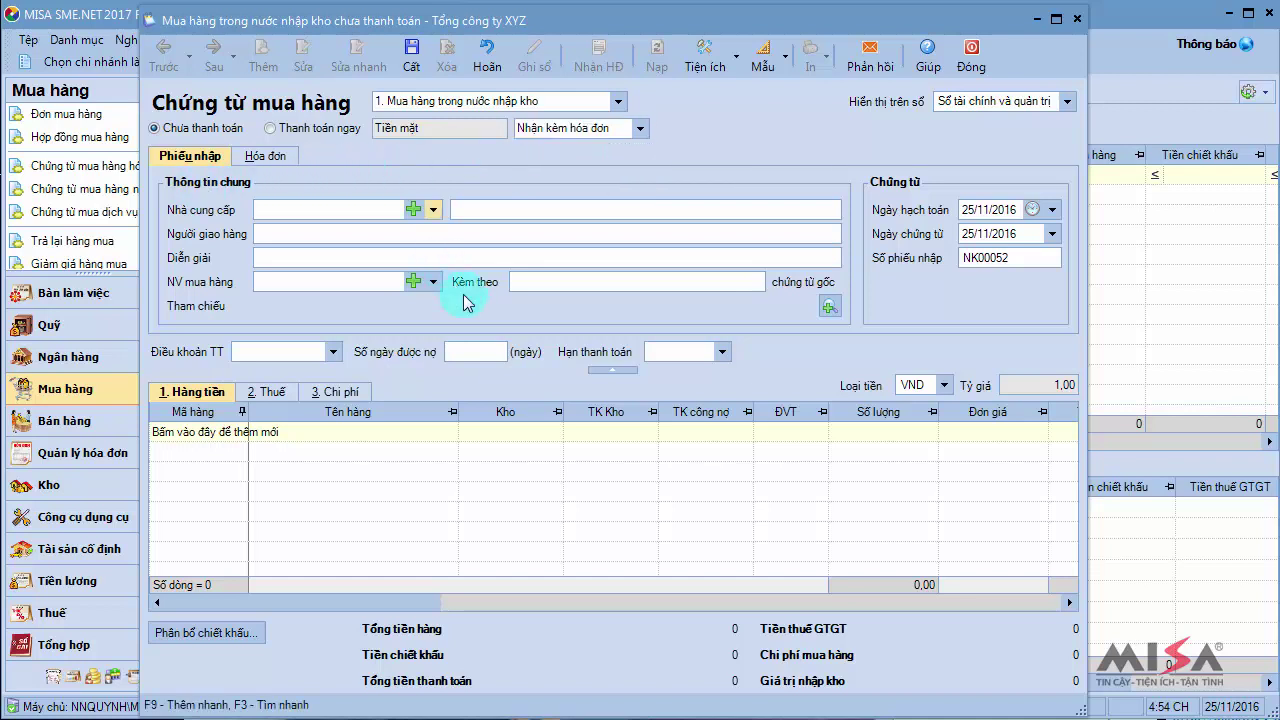
Enter supplier Công ty TNHH Phú Vinh, the deliverer's name and the purchasing employee
{"action": "type", "text": "phu vinh"}
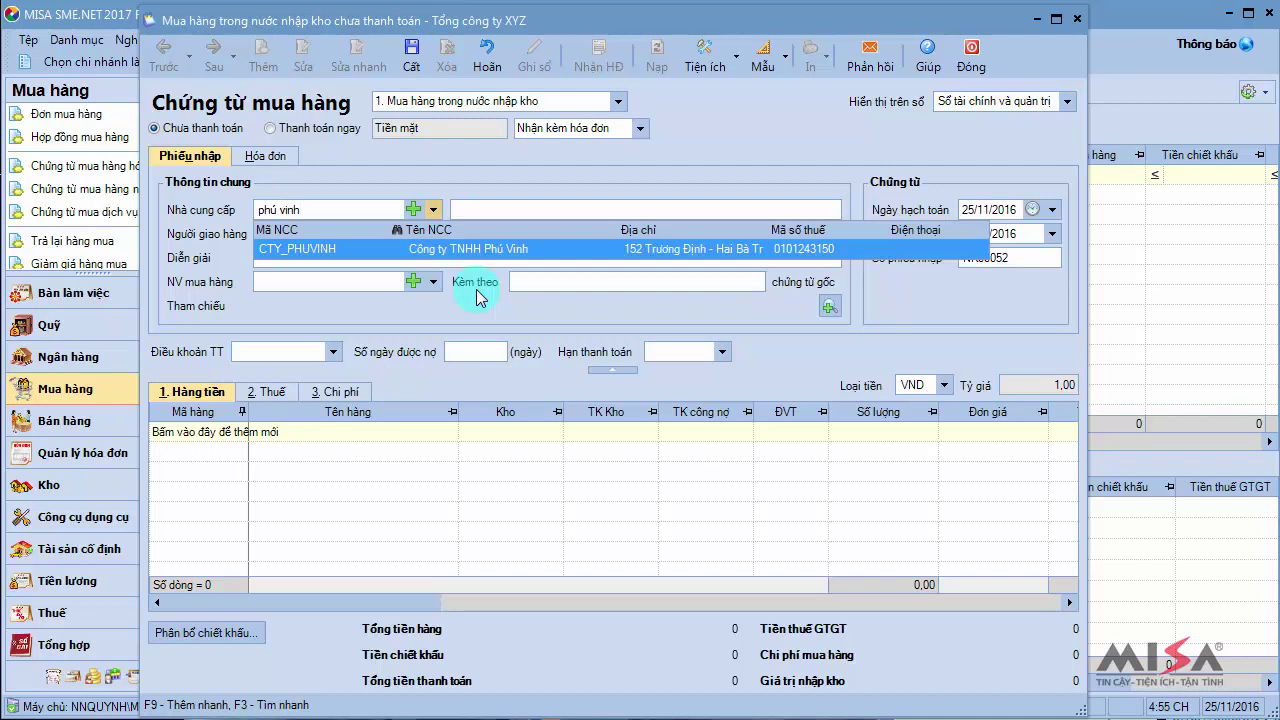
{"action": "key", "text": "Tab"}
{"action": "key", "text": "Tab"}
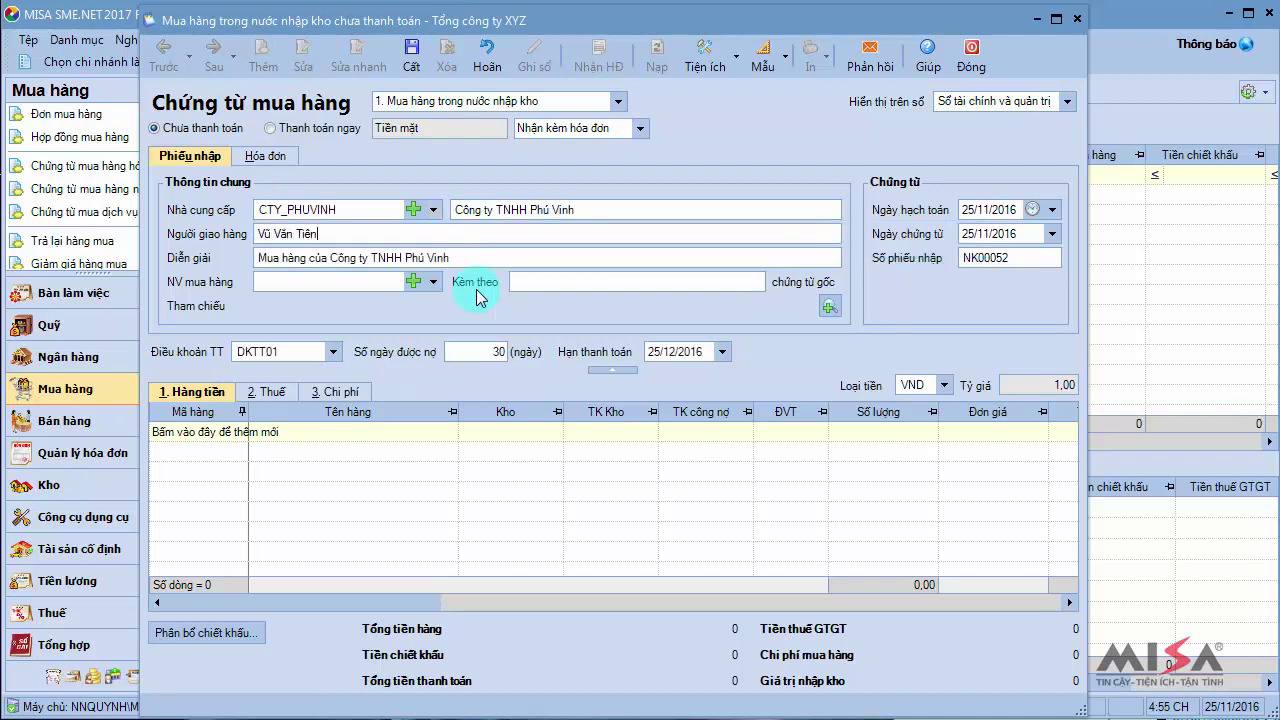
{"action": "key", "text": "Tab"}
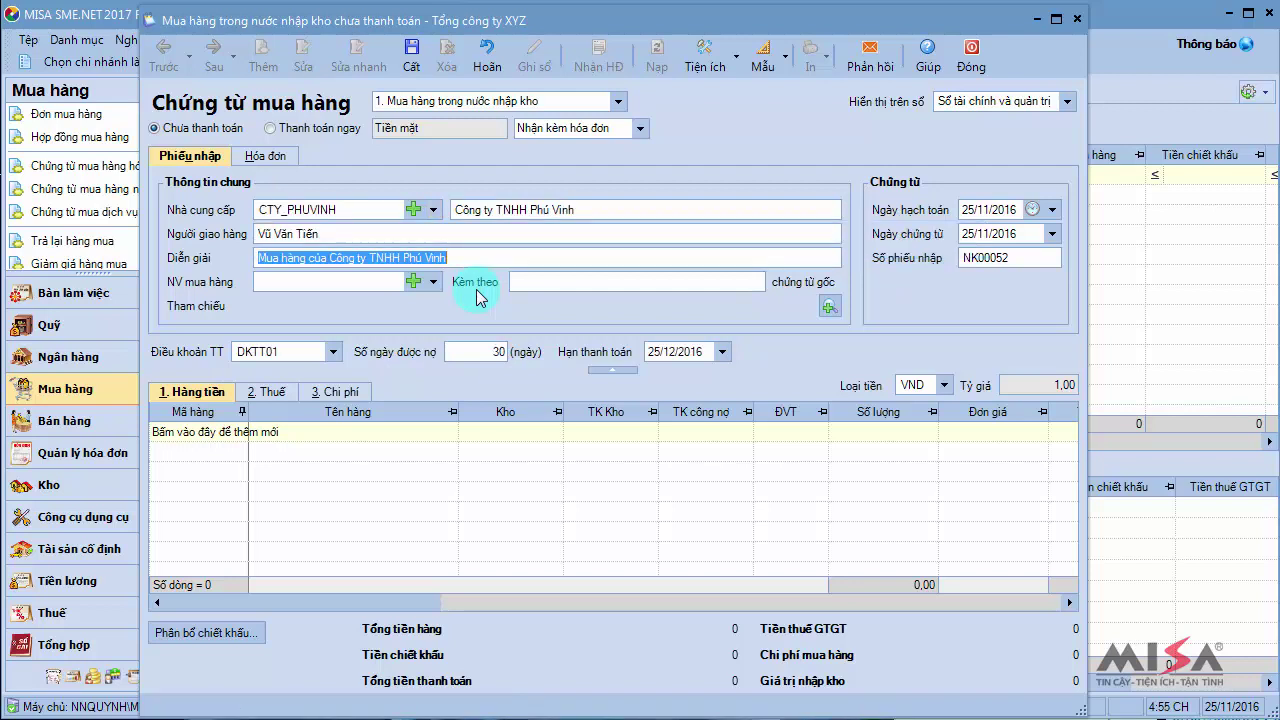
{"action": "left_click", "coordinate": [433, 281]}
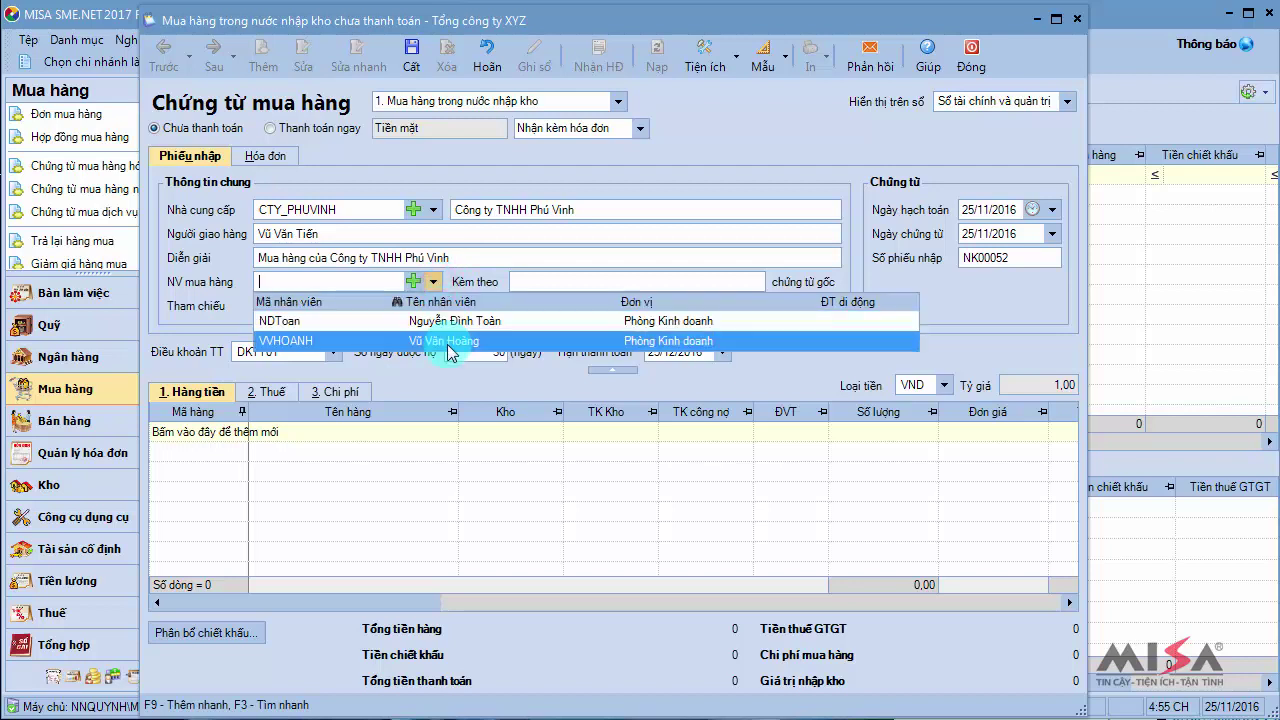
{"action": "left_click", "coordinate": [448, 345]}
{"action": "key", "text": "Tab"}
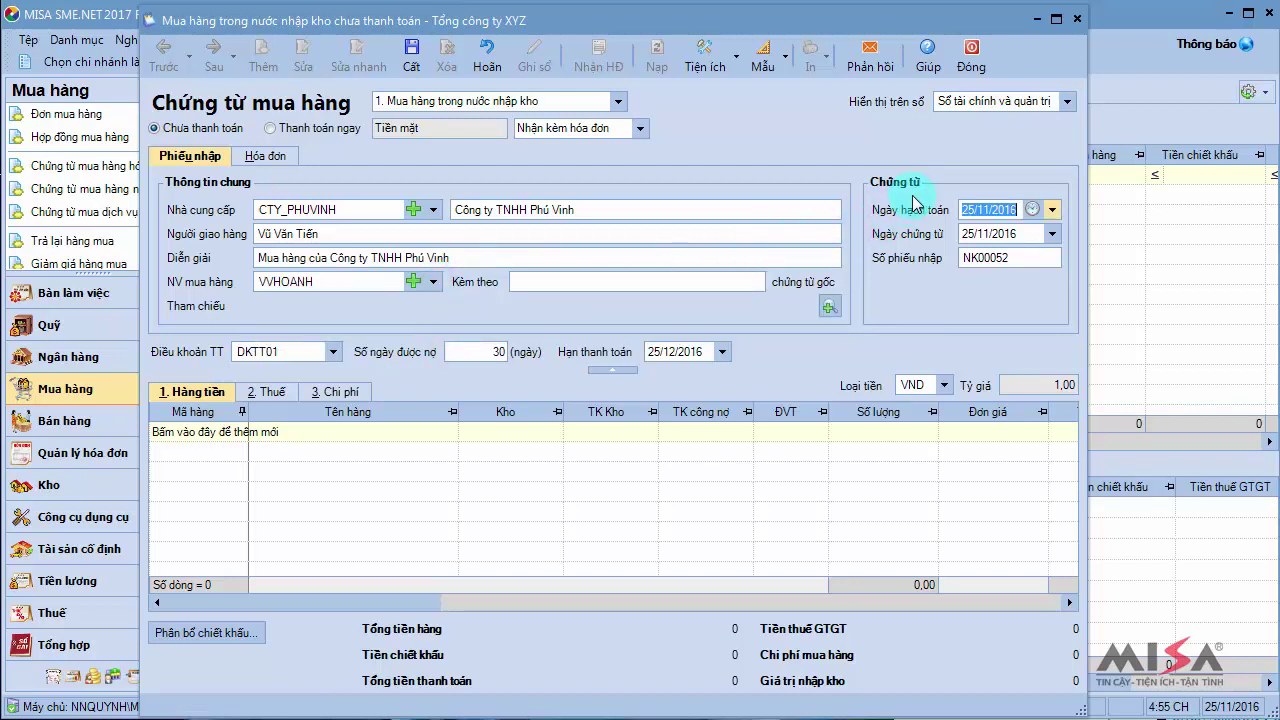
Set the posting and document date to 20/01/2017, making payment due 19/02/2017
{"action": "type", "text": "20/01/"}
{"action": "type", "text": "201"}
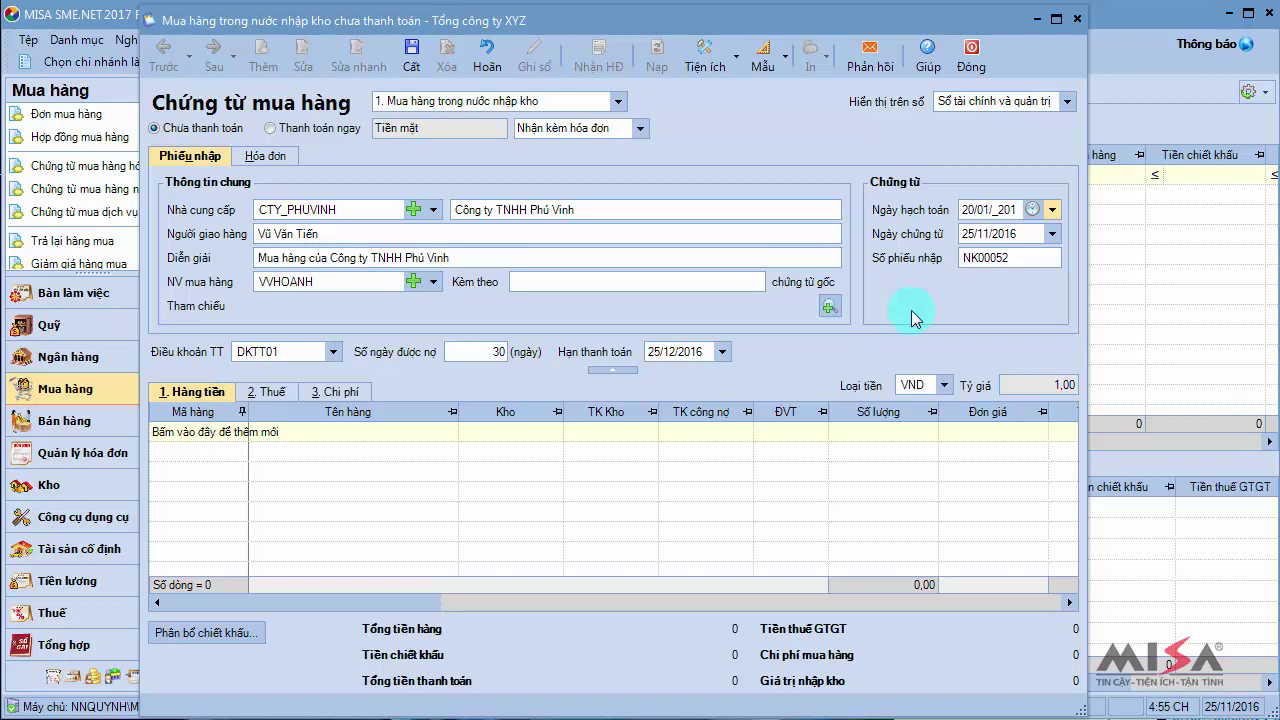
{"action": "type", "text": "7"}
{"action": "key", "text": "Tab"}
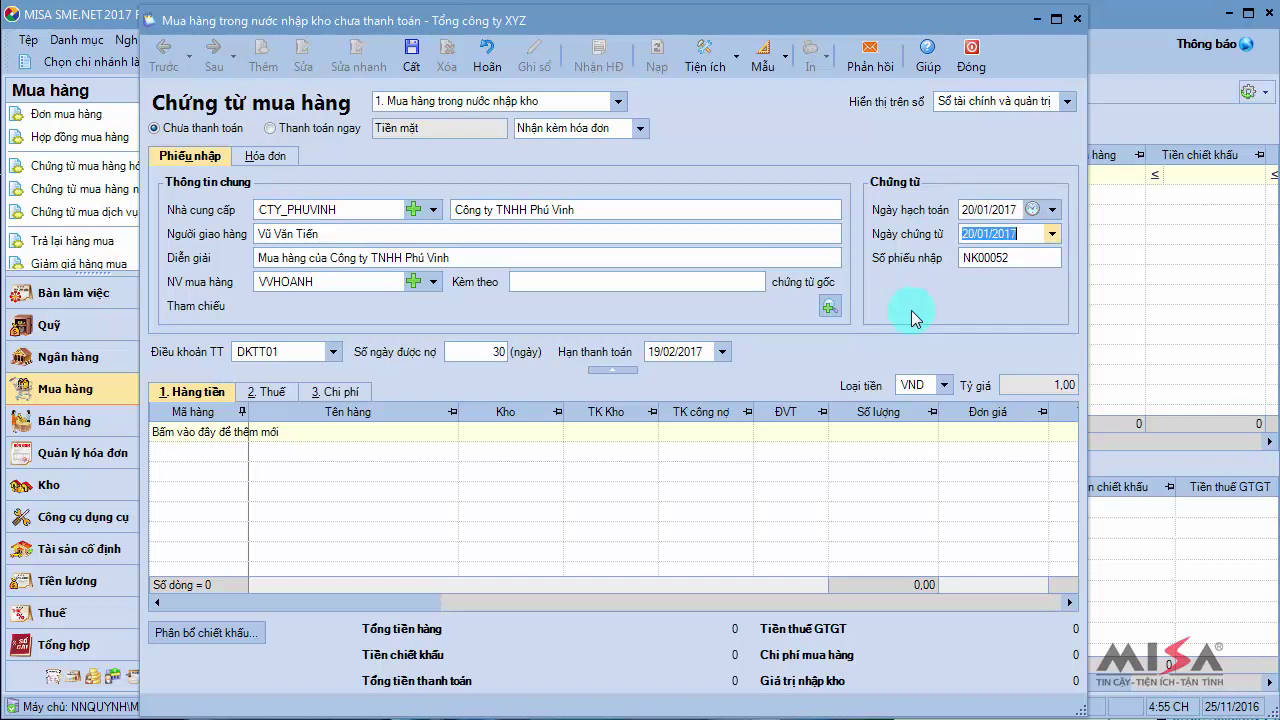
{"action": "key", "text": "Tab"}
{"action": "key", "text": "Tab"}
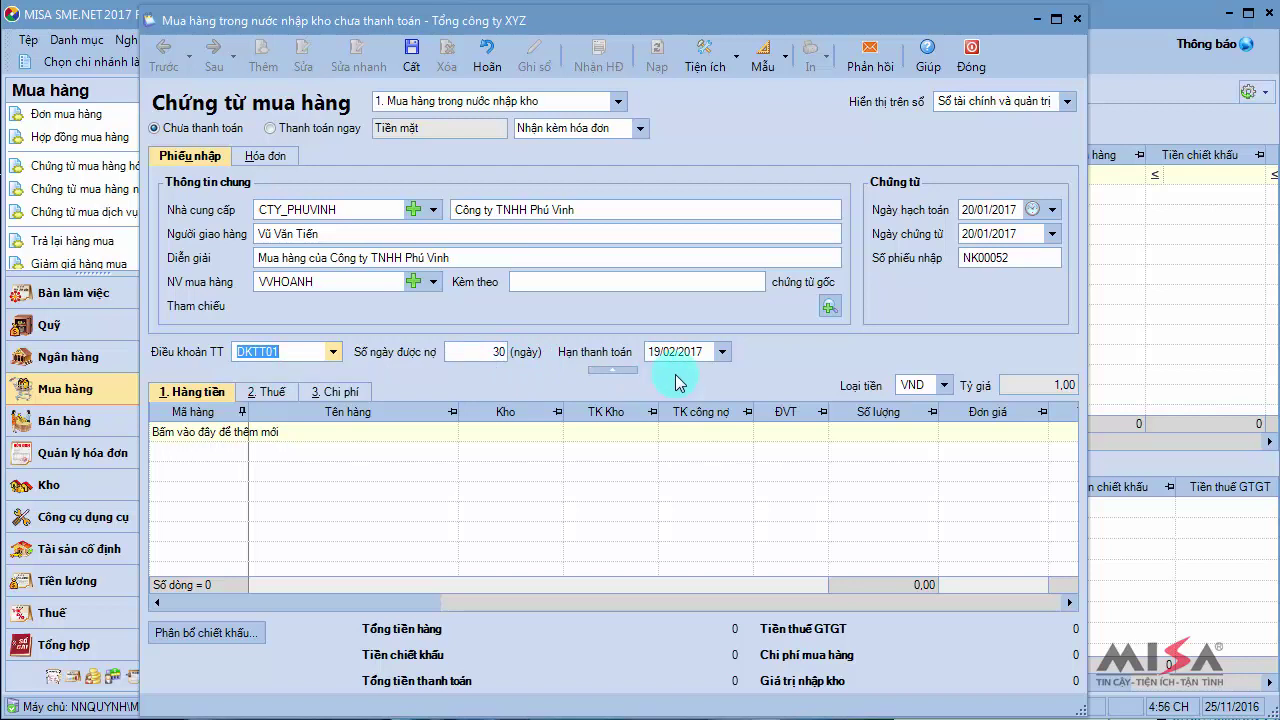
Add the TL_HITACHI 110 and TL_HITACHI 60 fridges as voucher lines via item search
{"action": "left_click", "coordinate": [213, 436]}
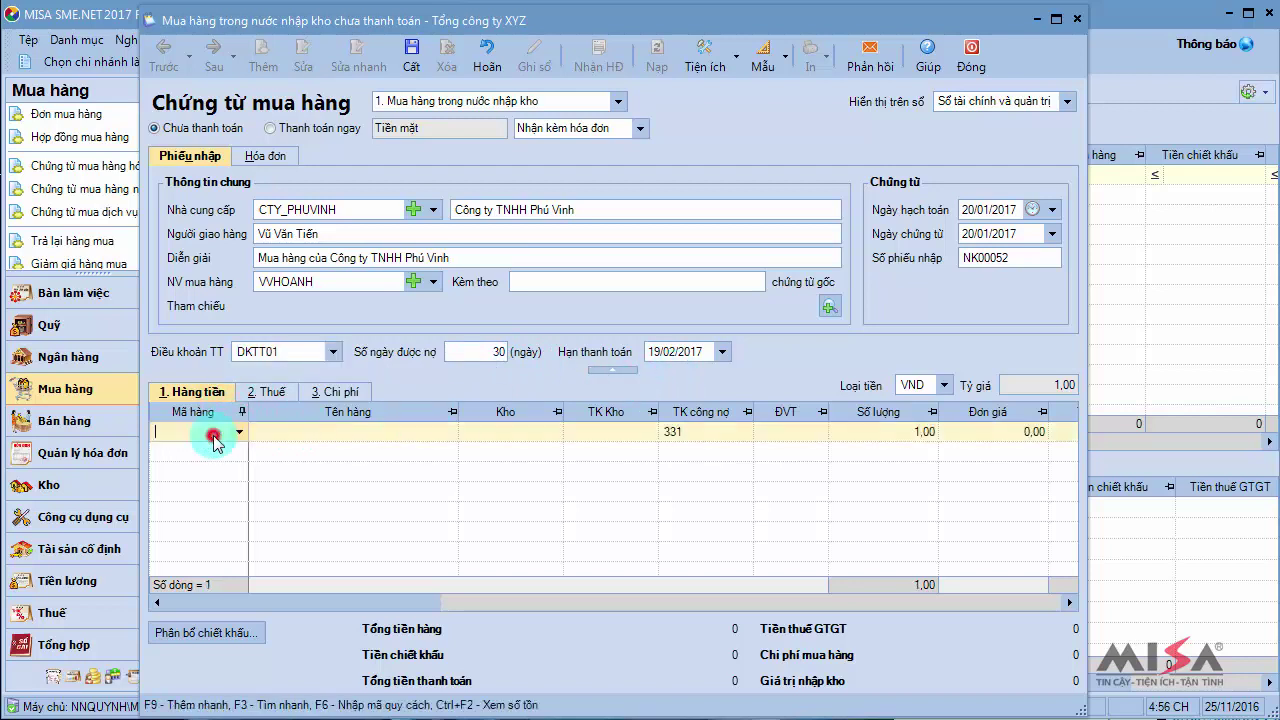
{"action": "type", "text": "hita"}
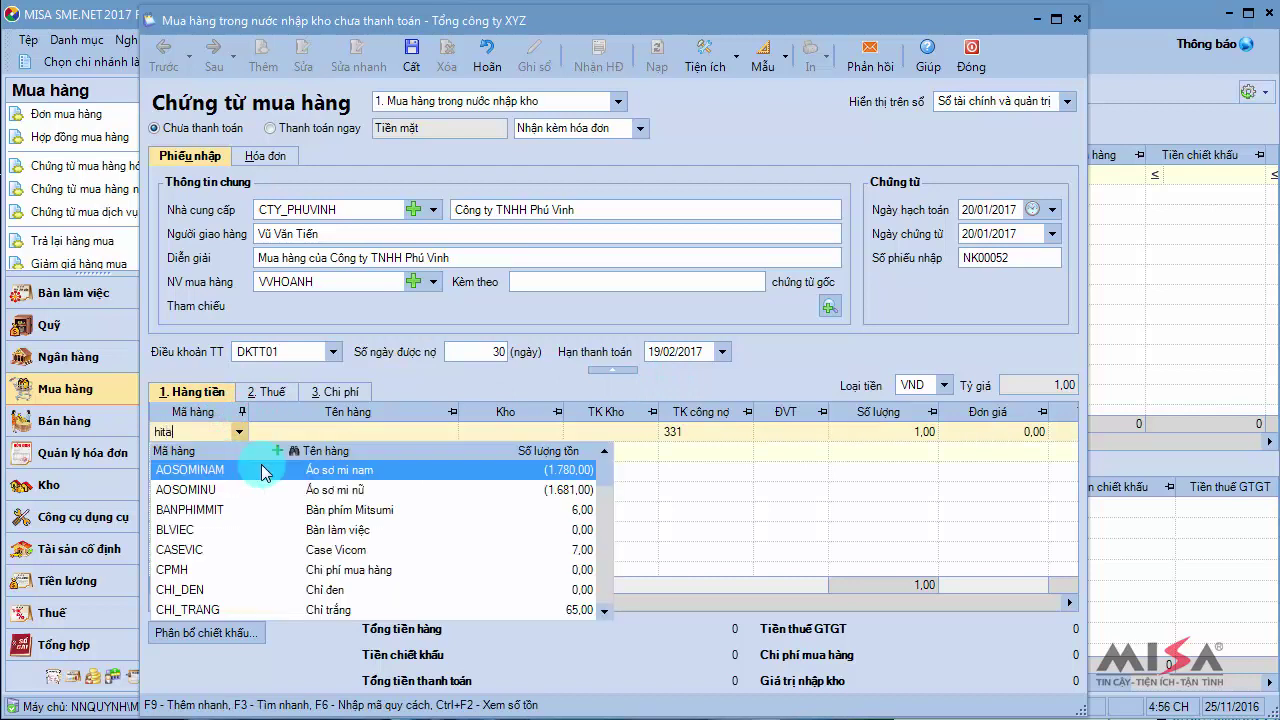
{"action": "type", "text": "chi"}
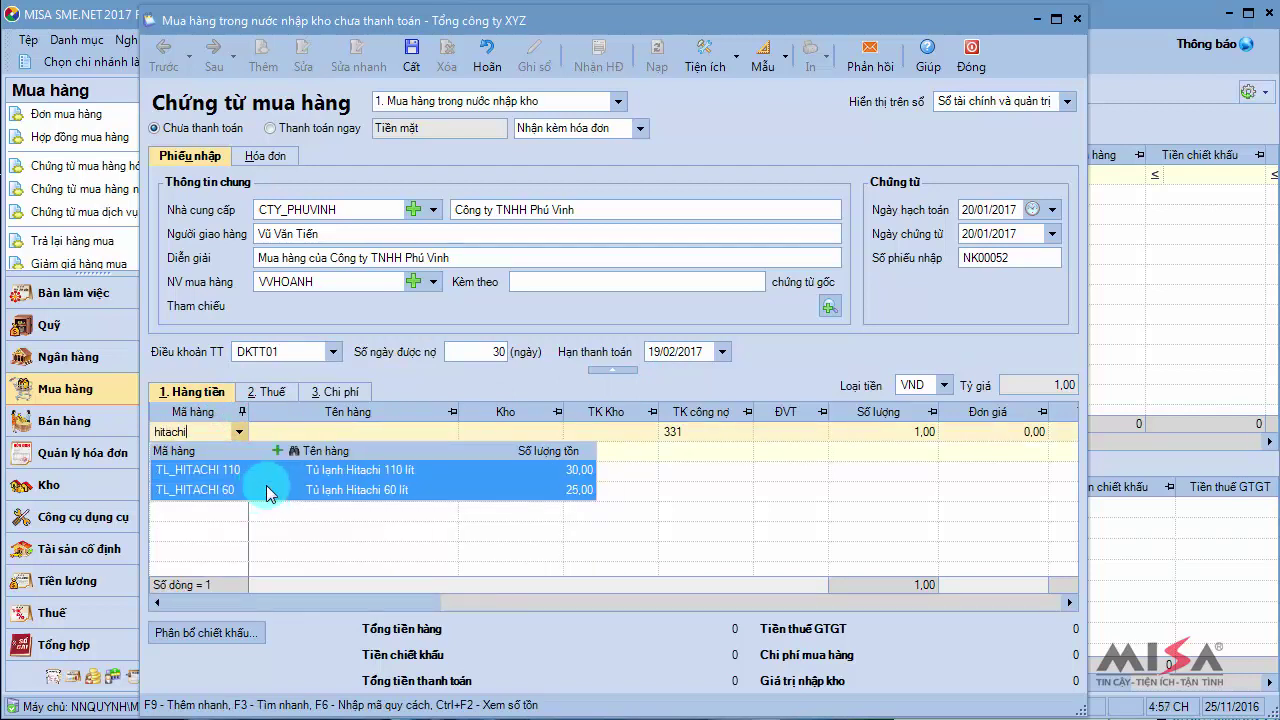
{"action": "key", "text": "F3"}
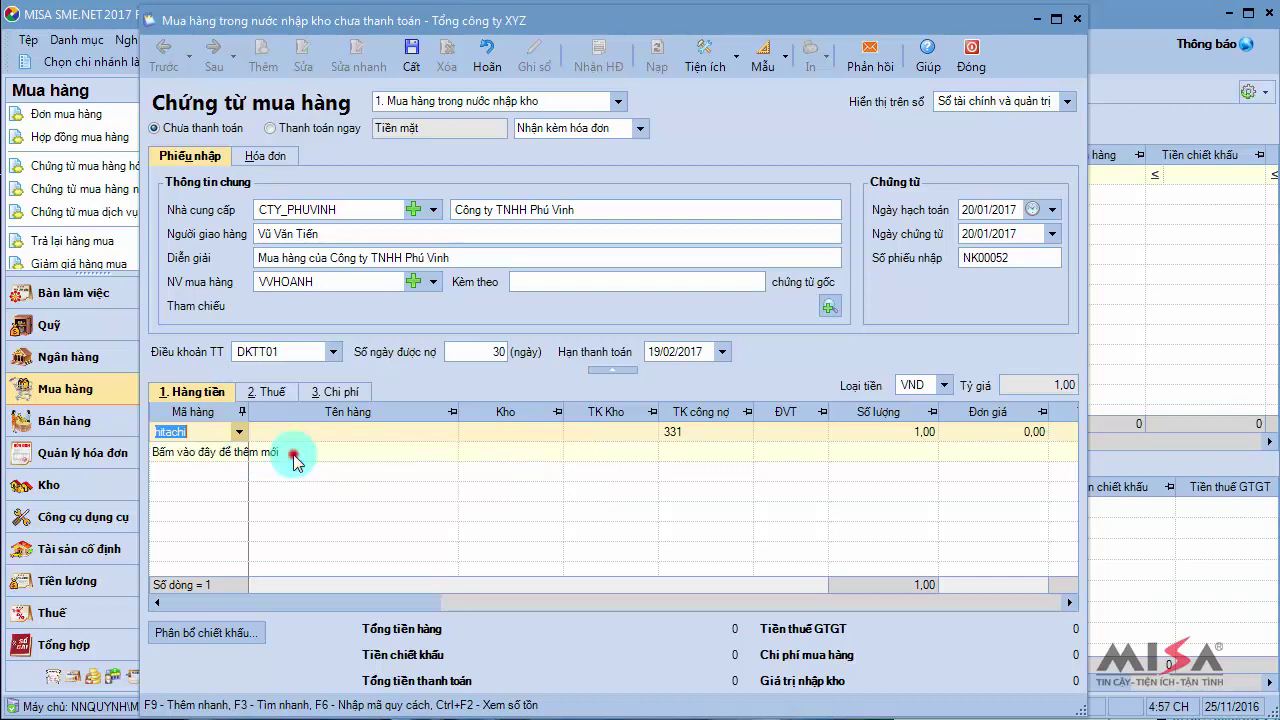
{"action": "left_click_drag", "start_coordinate": [966, 294], "coordinate": [975, 511]}
{"action": "left_click", "coordinate": [297, 330]}
{"action": "left_click", "coordinate": [297, 350]}
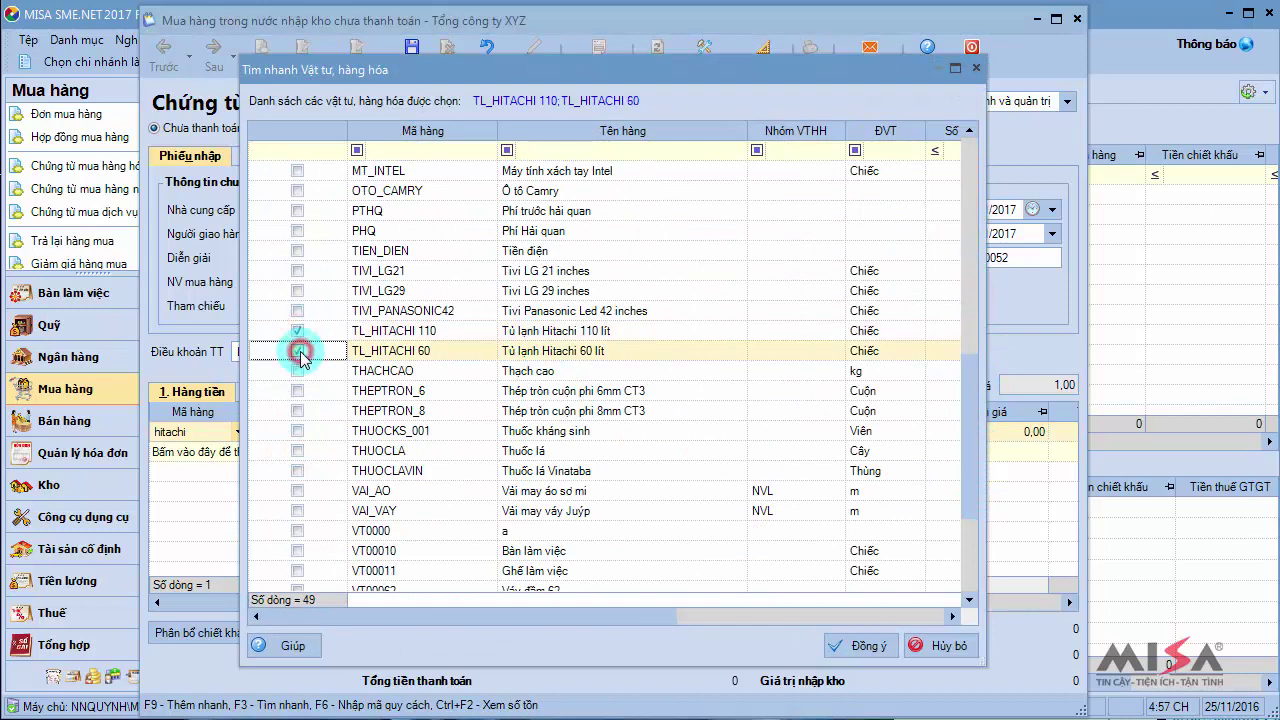
{"action": "left_click", "coordinate": [864, 648]}
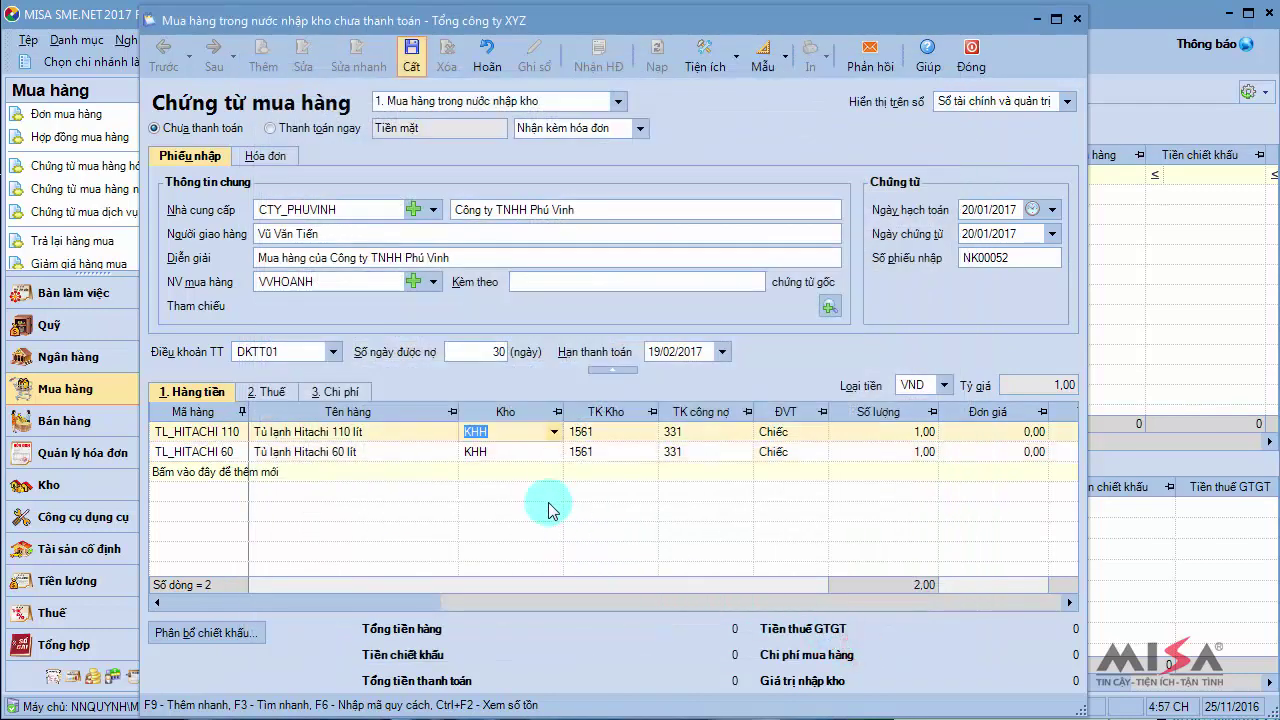
Put the TL_HITACHI 110 line in warehouse KHMDD, quantity 20, unit price 8.000.000
{"action": "left_click", "coordinate": [553, 432]}
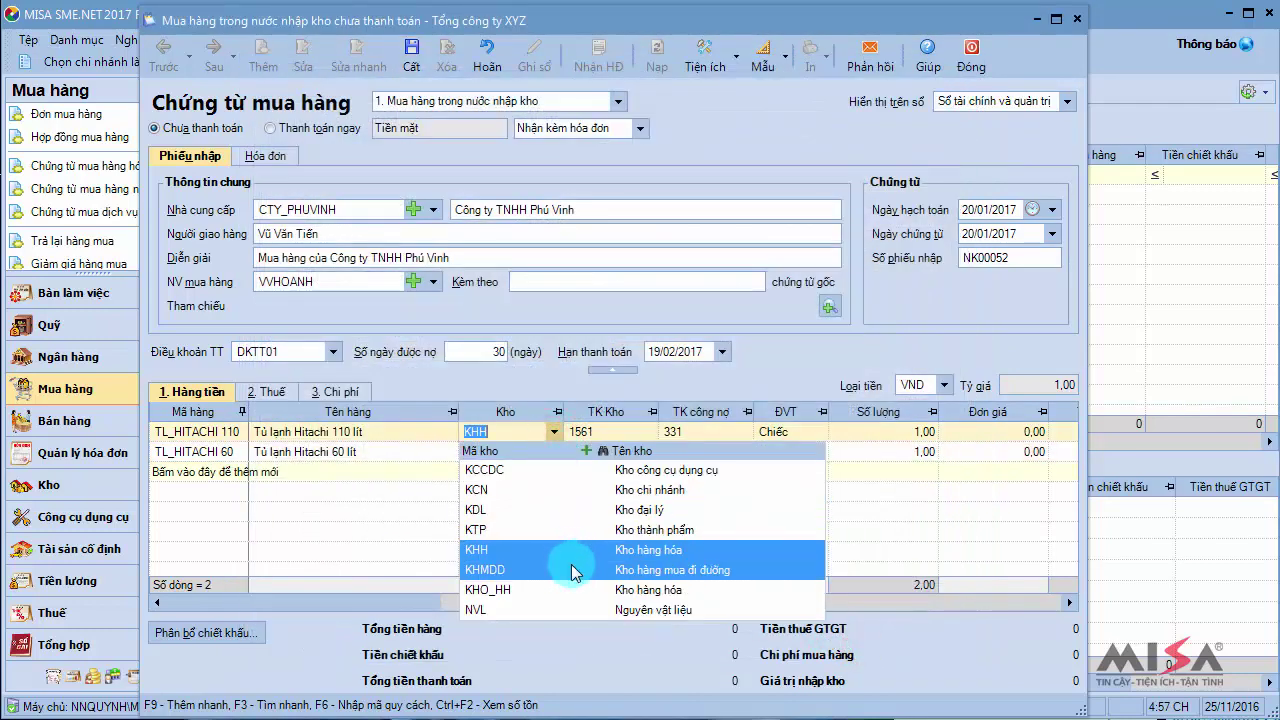
{"action": "left_click", "coordinate": [571, 567]}
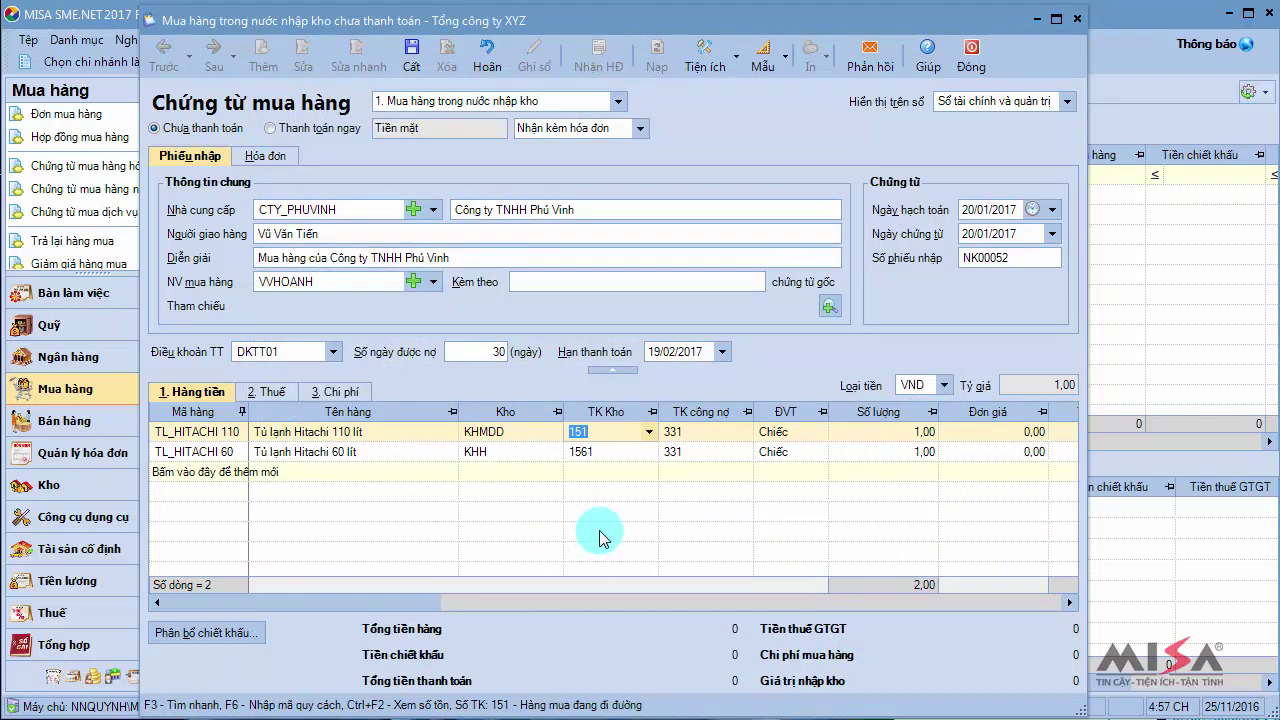
{"action": "key", "text": "Tab"}
{"action": "key", "text": "Tab"}
{"action": "key", "text": "Tab"}
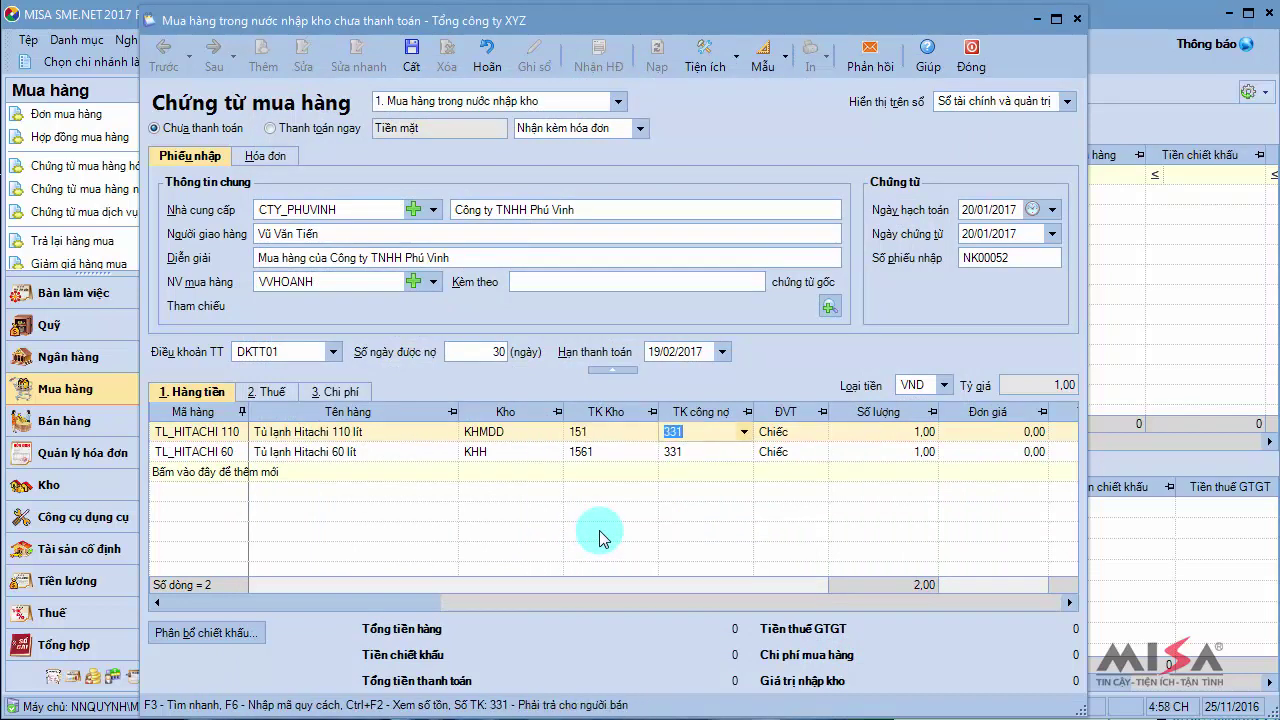
{"action": "type", "text": "20,"}
{"action": "key", "text": "Tab"}
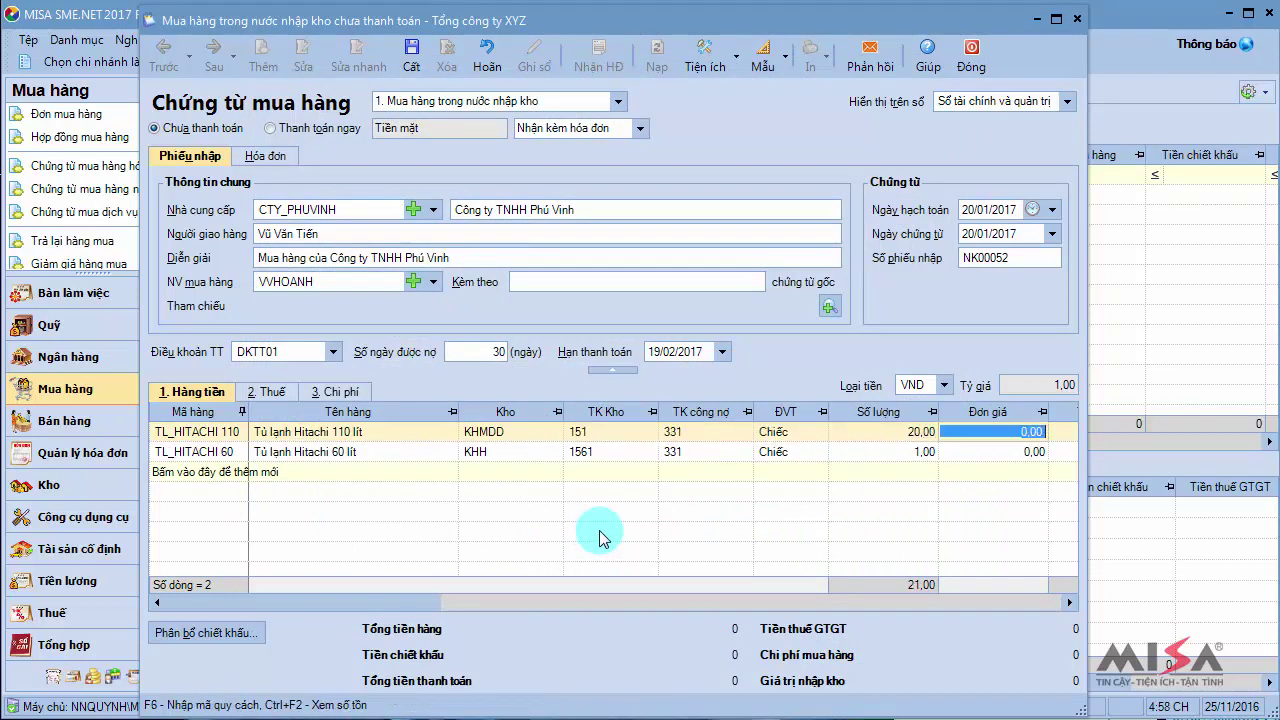
{"action": "type", "text": "8000000"}
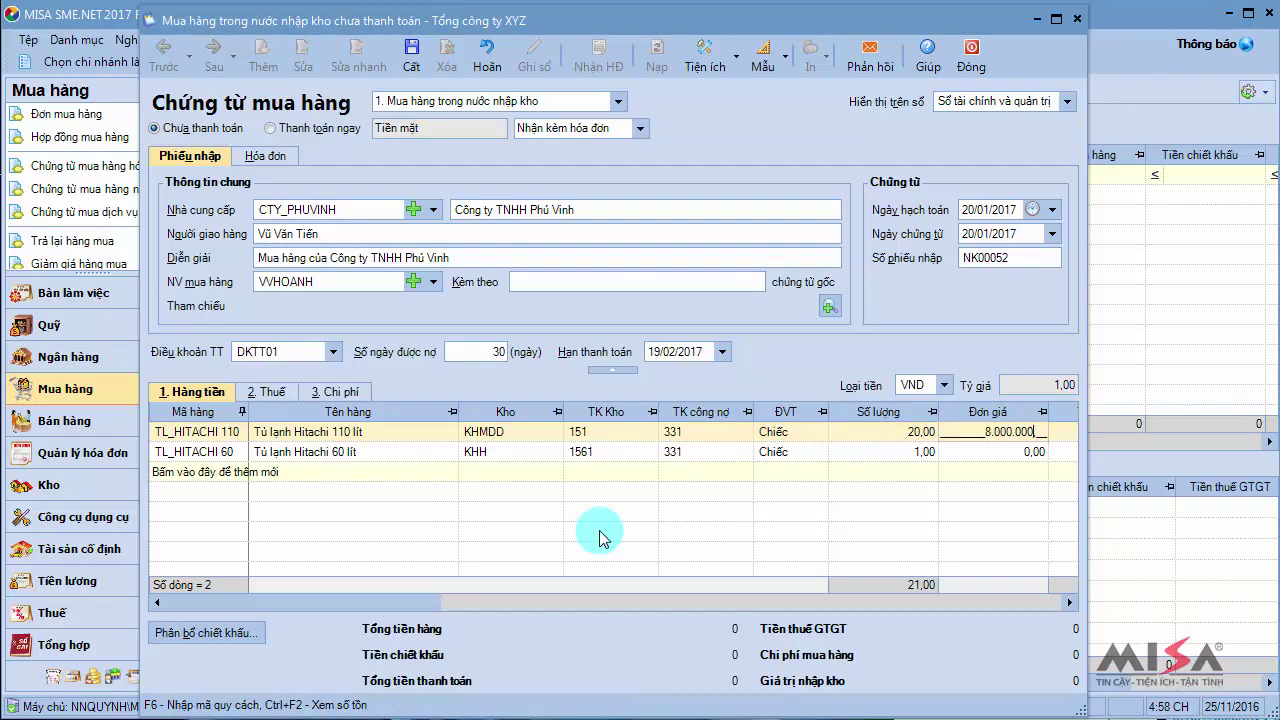
{"action": "key", "text": "Tab"}
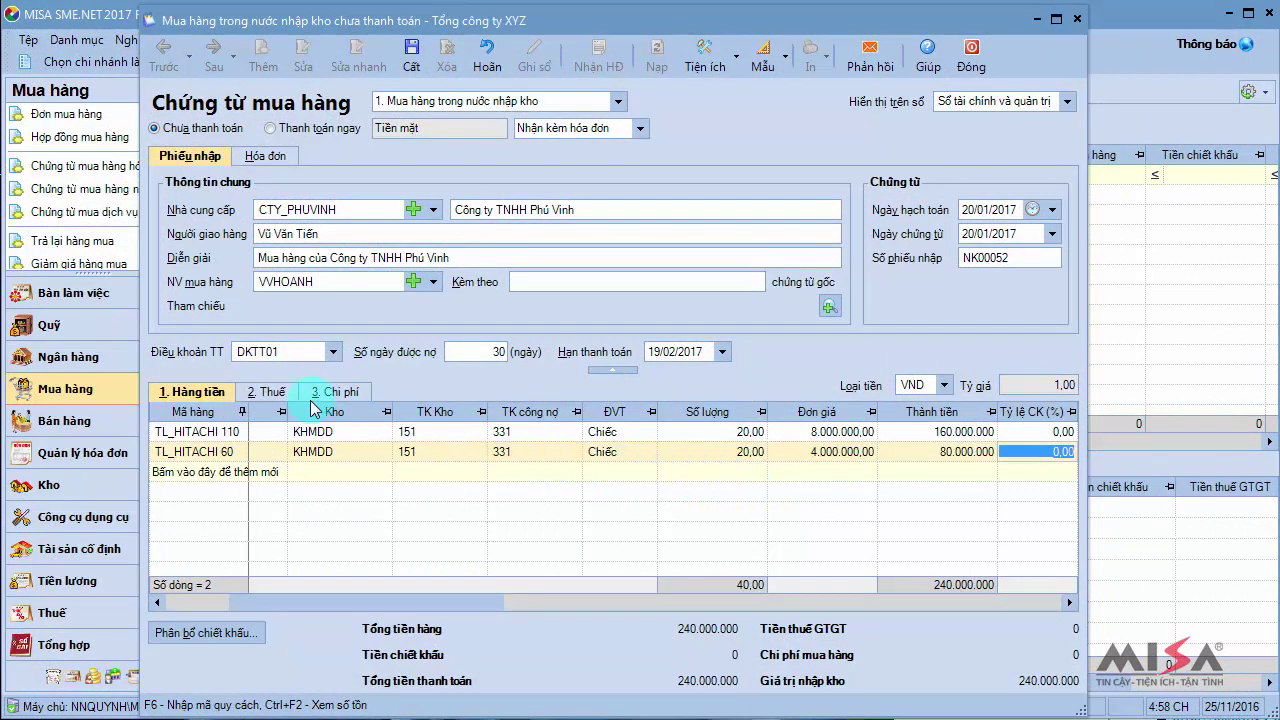
Apply 10% VAT to both fridges and save the purchase voucher
{"action": "left_click", "coordinate": [262, 391]}
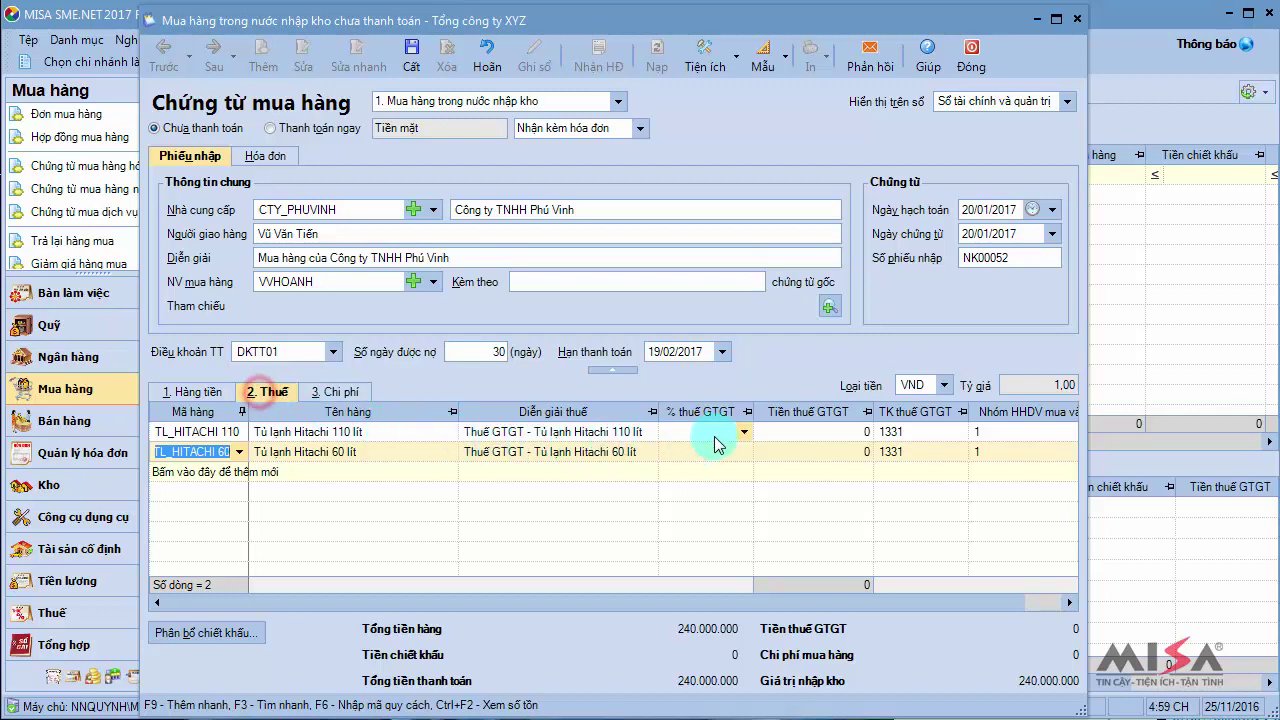
{"action": "left_click", "coordinate": [744, 431]}
{"action": "left_click", "coordinate": [725, 480]}
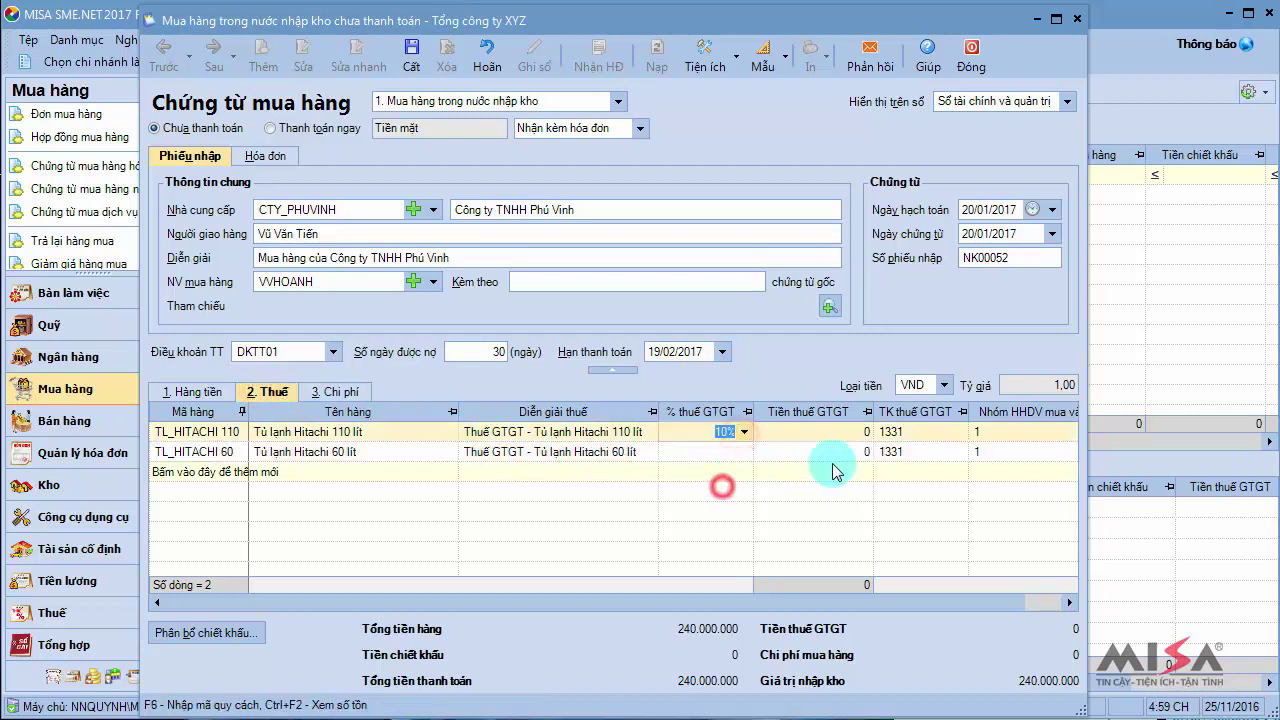
{"action": "left_click", "coordinate": [744, 451]}
{"action": "left_click", "coordinate": [803, 506]}
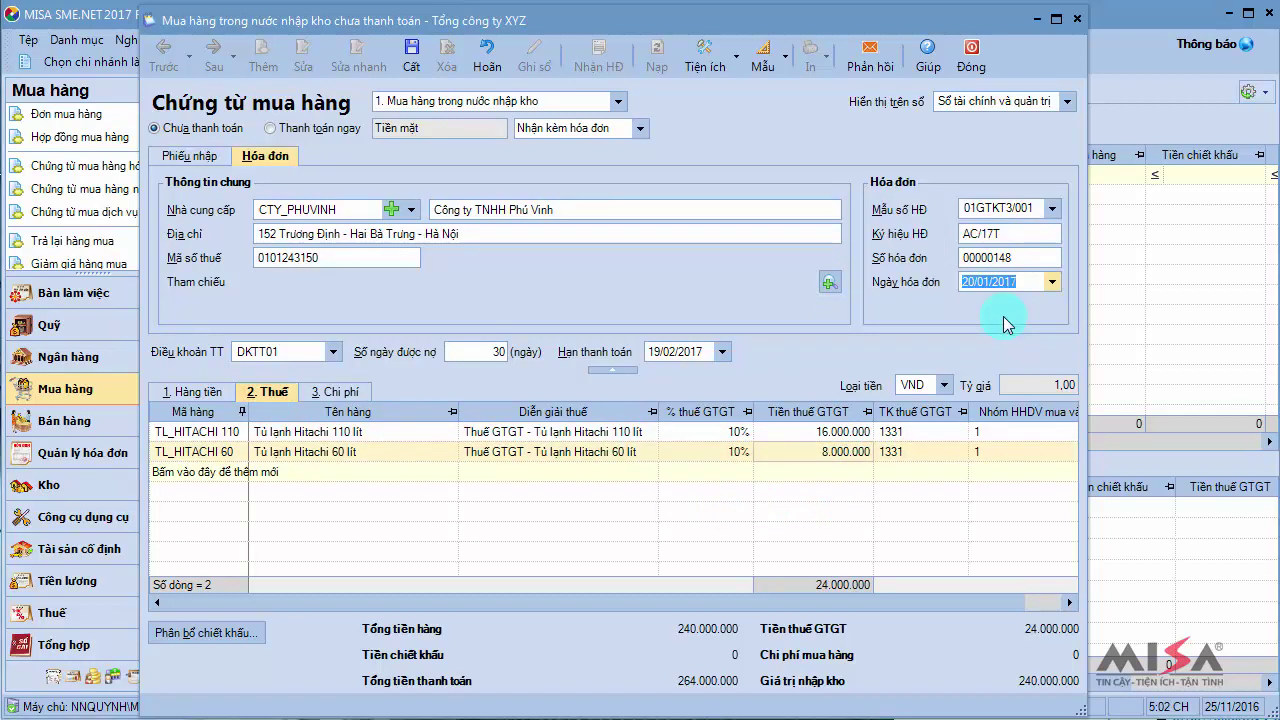
{"action": "left_click", "coordinate": [413, 62]}
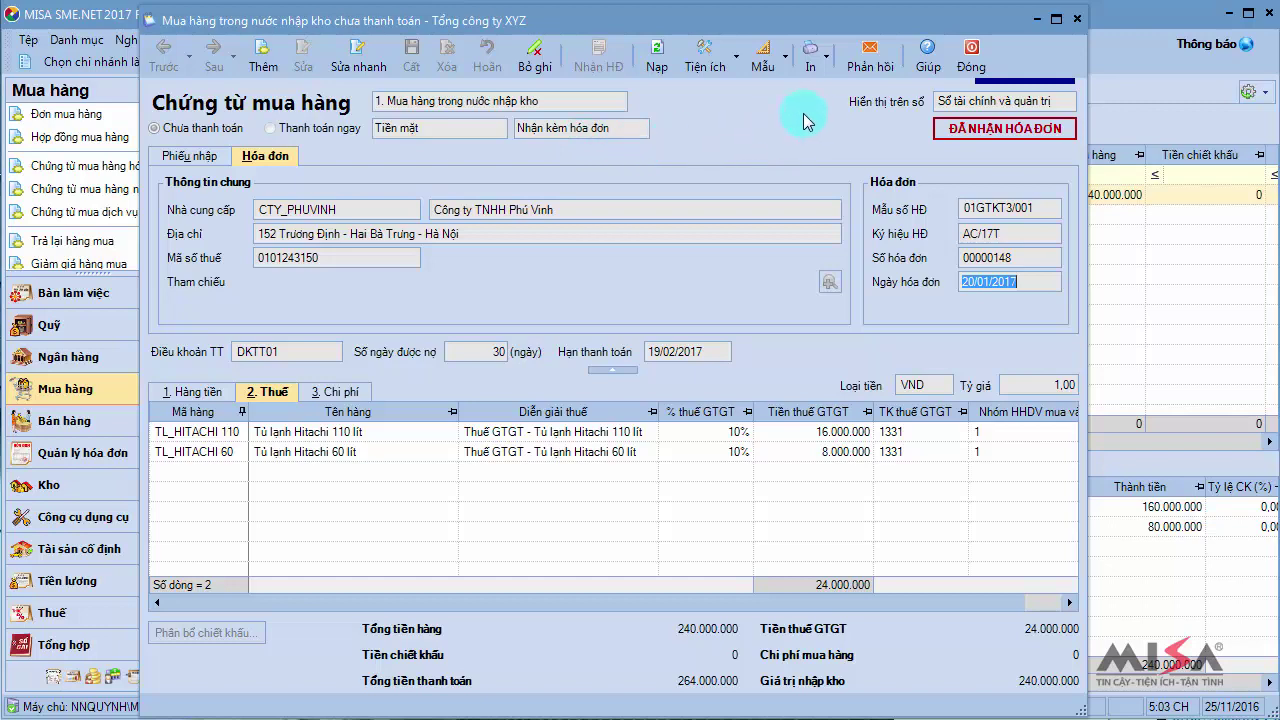
{"action": "left_click", "coordinate": [825, 62]}
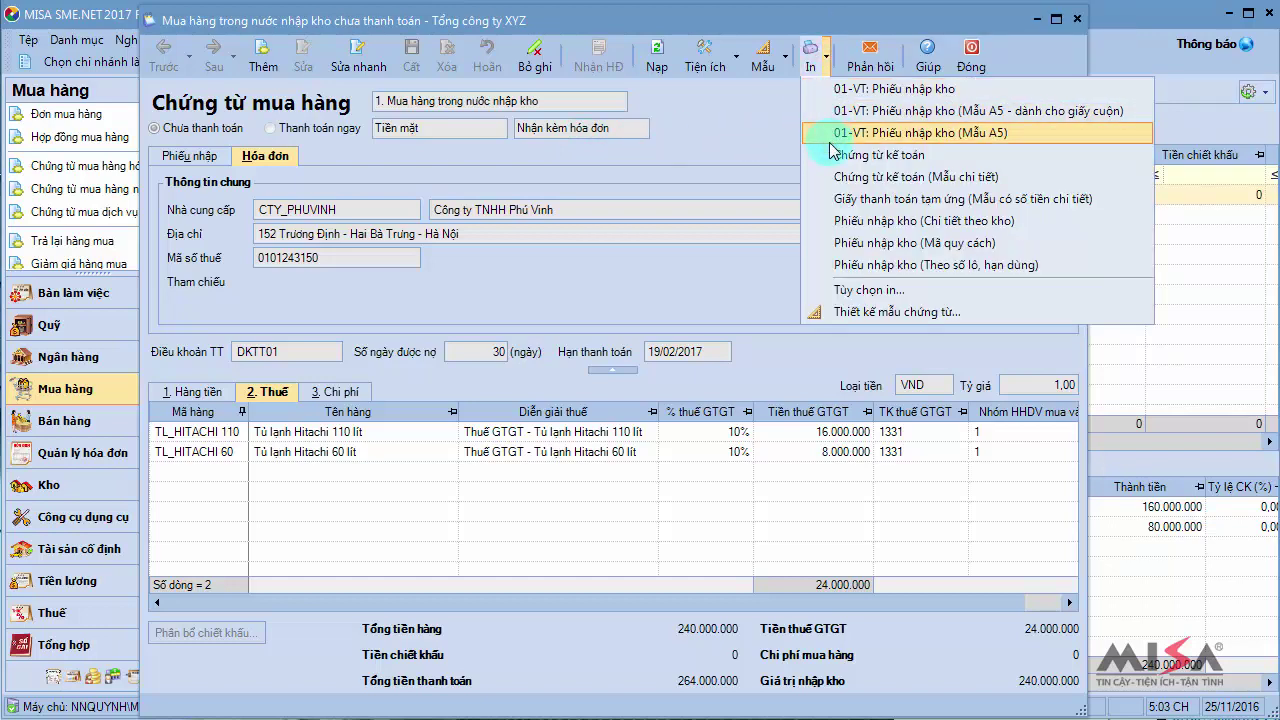
Preview the Phiếu nhập kho (Chi tiết theo kho), then close the preview and voucher
{"action": "left_click", "coordinate": [840, 221]}
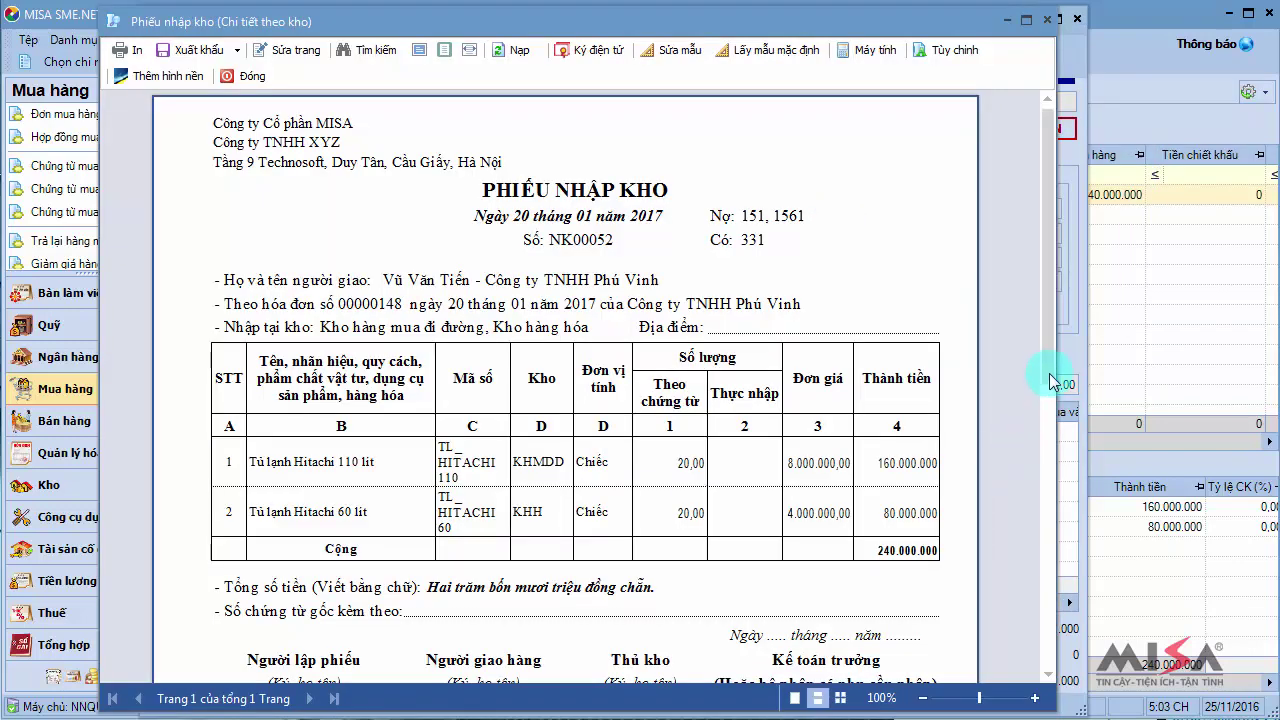
{"action": "left_click_drag", "start_coordinate": [1049, 373], "coordinate": [1036, 313]}
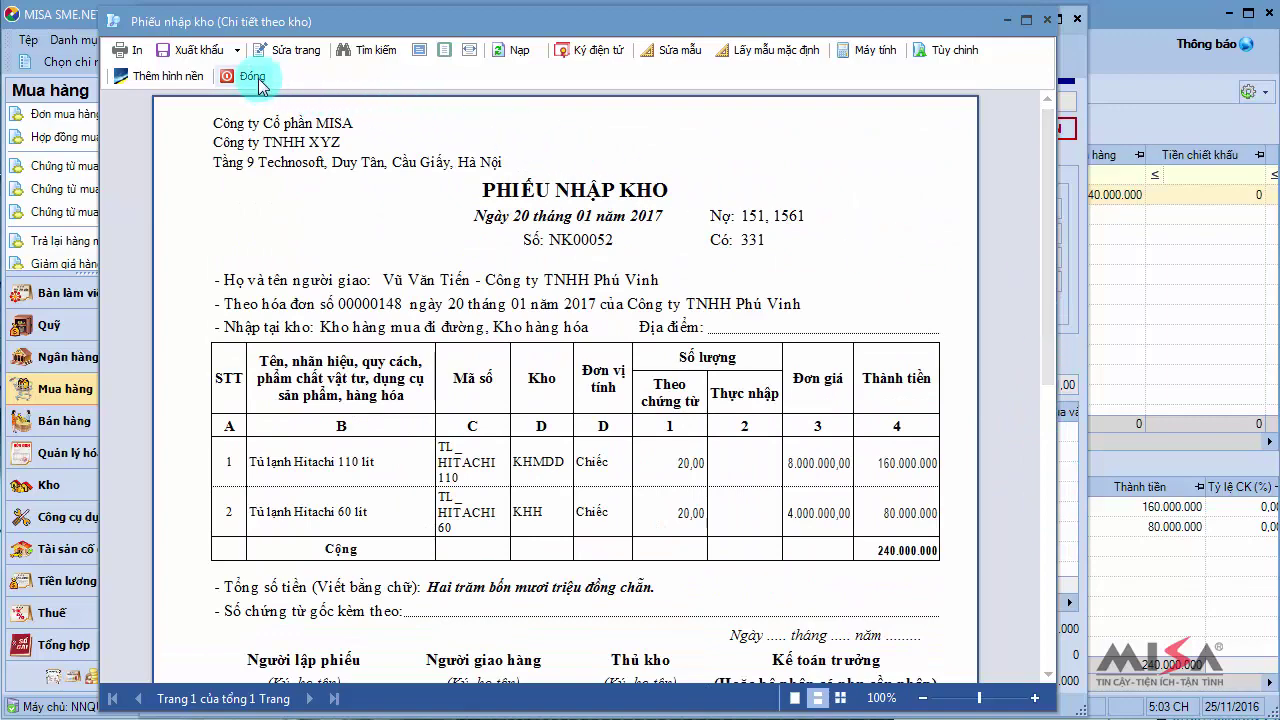
{"action": "left_click", "coordinate": [250, 78]}
{"action": "left_click", "coordinate": [968, 56]}
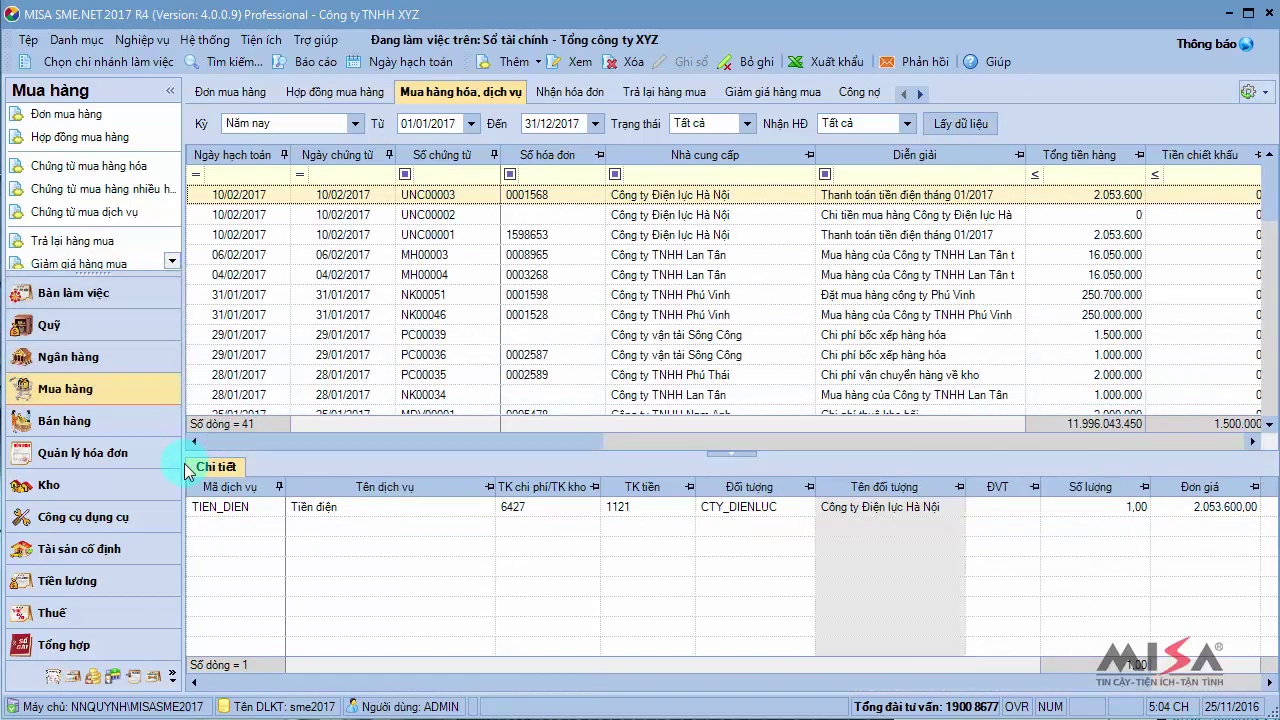
Start a new internal stock transfer from the warehouse Chuyển kho list
{"action": "left_click", "coordinate": [133, 495]}
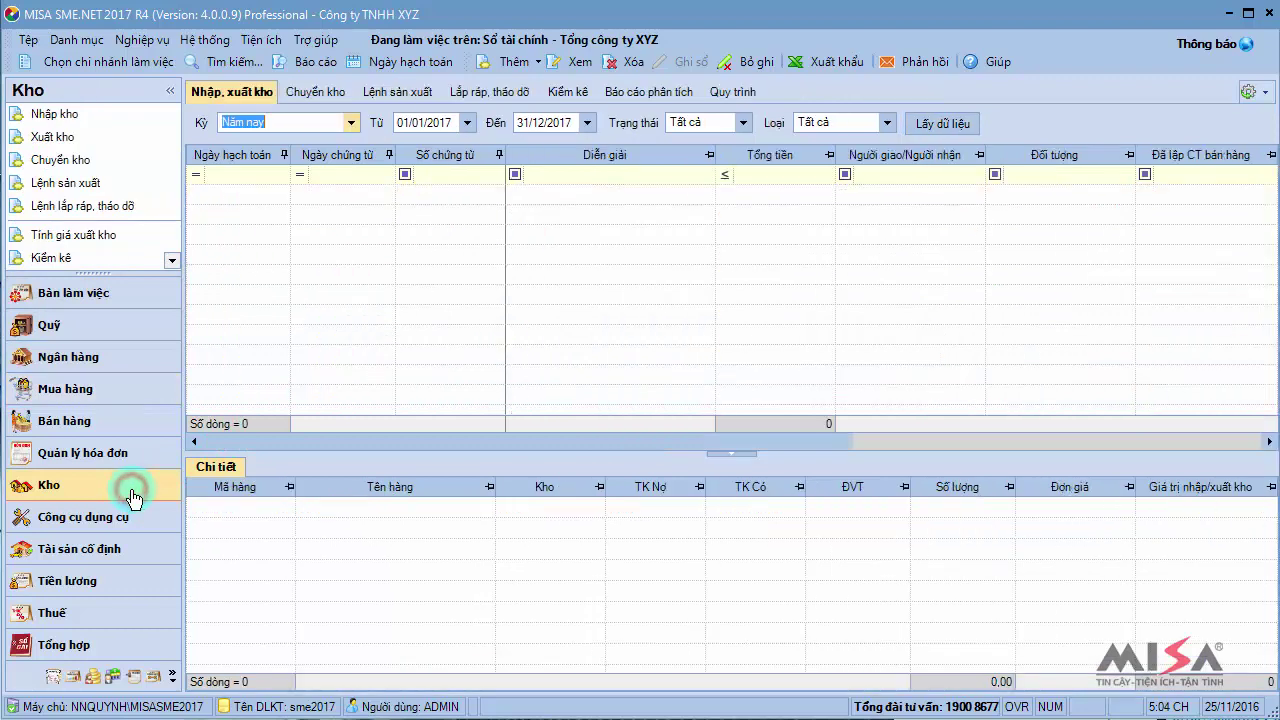
{"action": "left_click", "coordinate": [328, 92]}
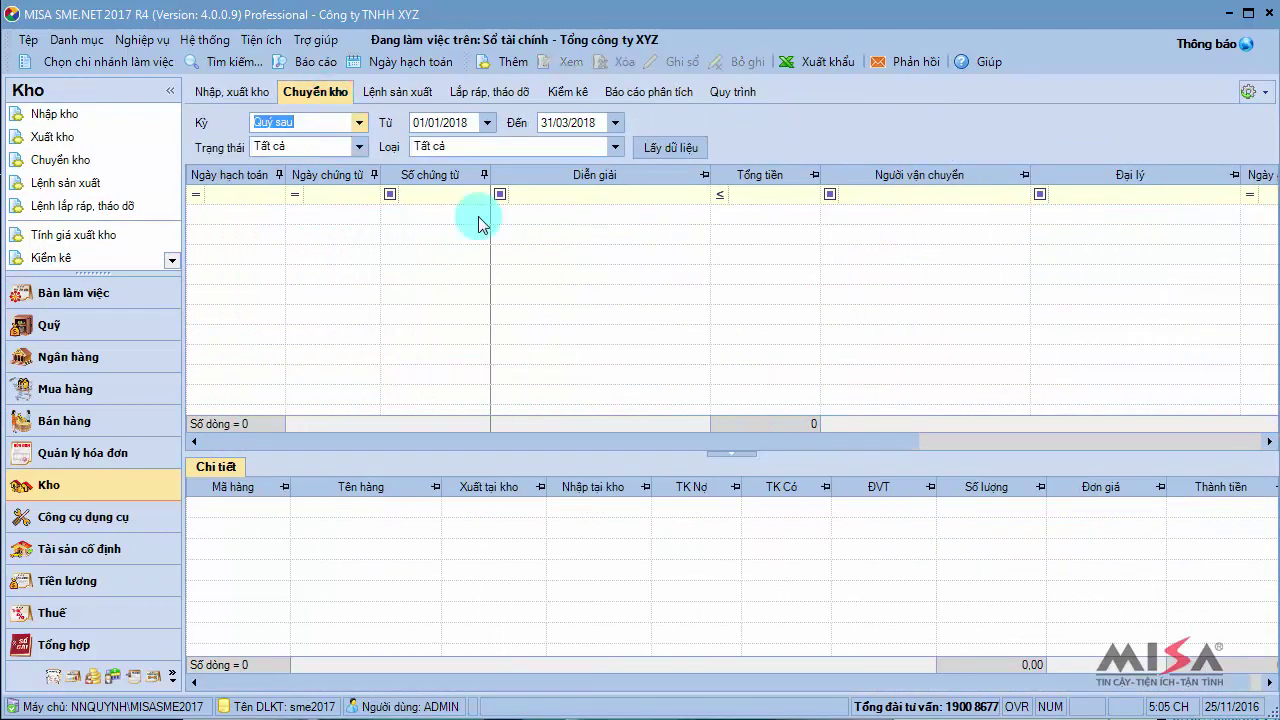
{"action": "left_click", "coordinate": [515, 61]}
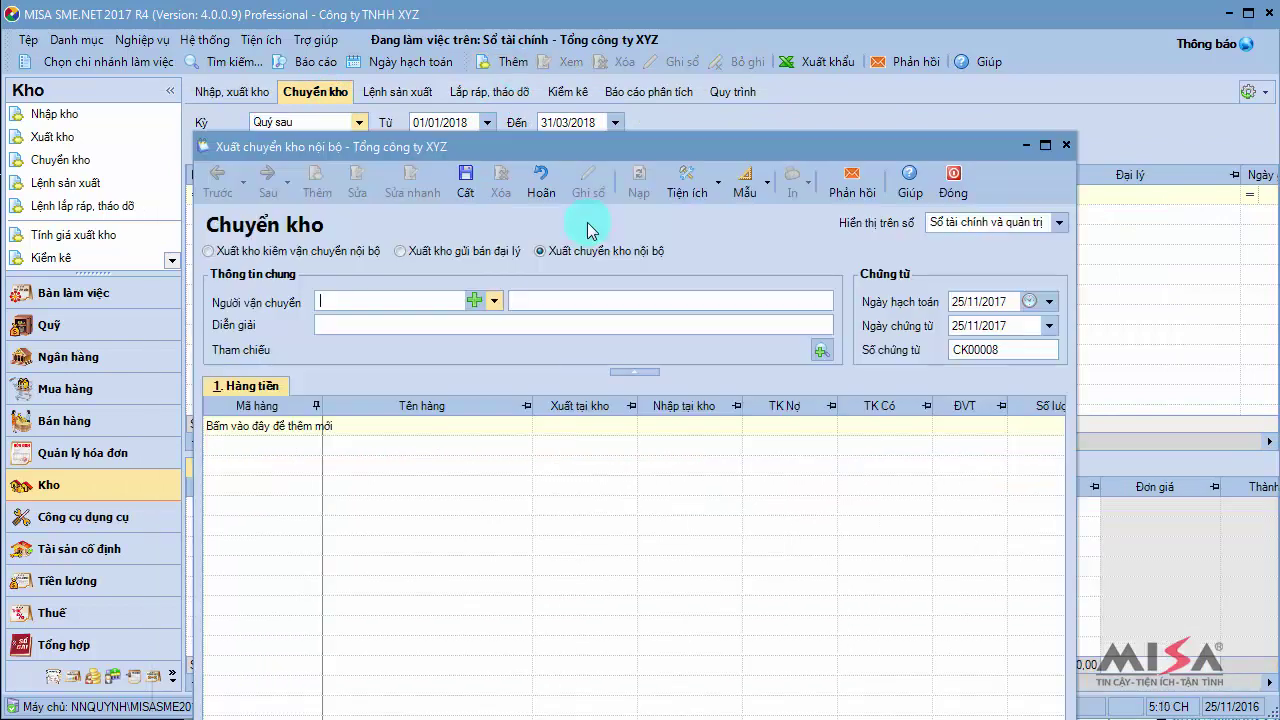
{"action": "left_click_drag", "start_coordinate": [630, 146], "coordinate": [647, 36]}
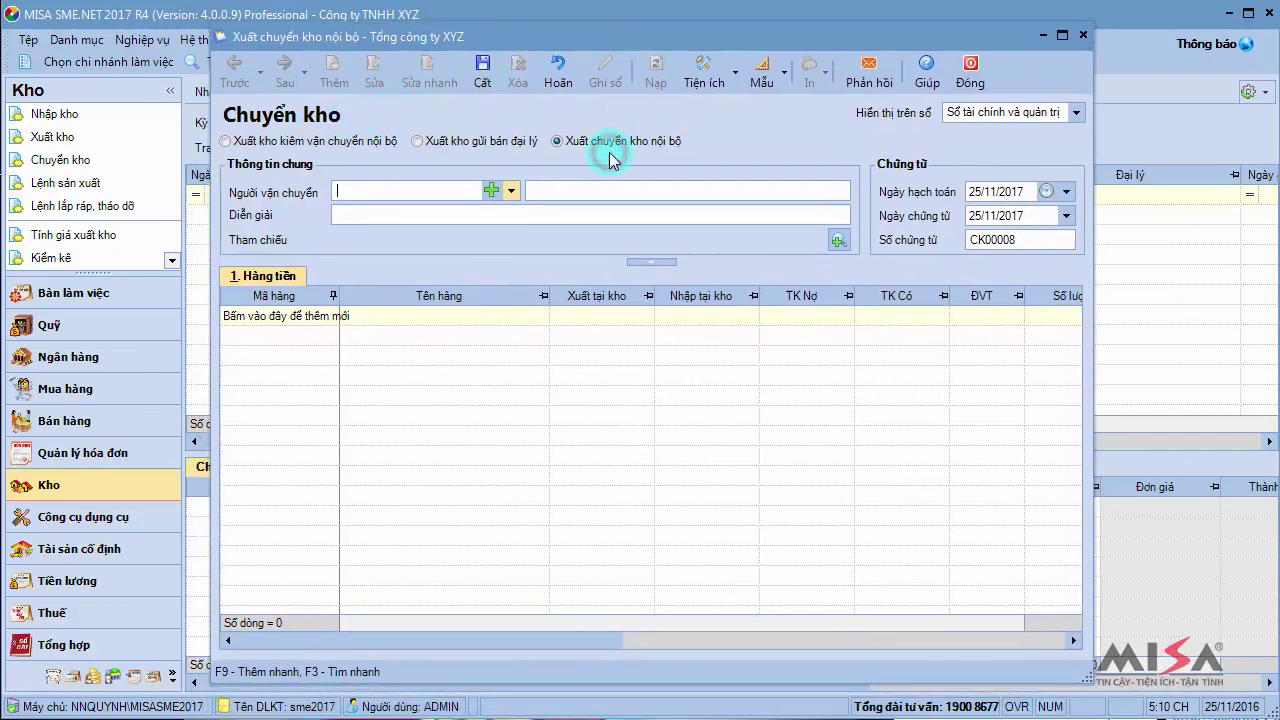
Choose the carrier, enter the transfer description, and date CK00008 05/02/2017
{"action": "left_click", "coordinate": [510, 191]}
{"action": "left_click", "coordinate": [515, 249]}
{"action": "key", "text": "Tab"}
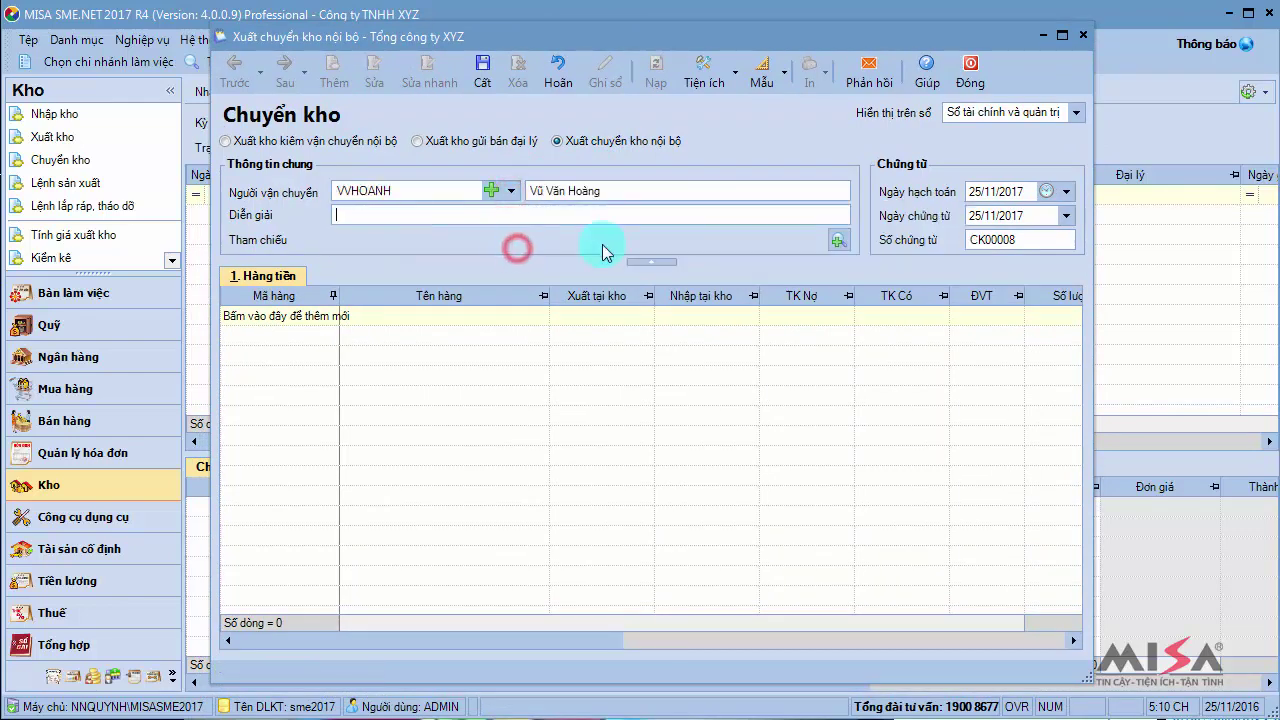
{"action": "type", "text": "Chuyển từ kho hàng mua đang đi trên đường sang kho hàng hóa"}
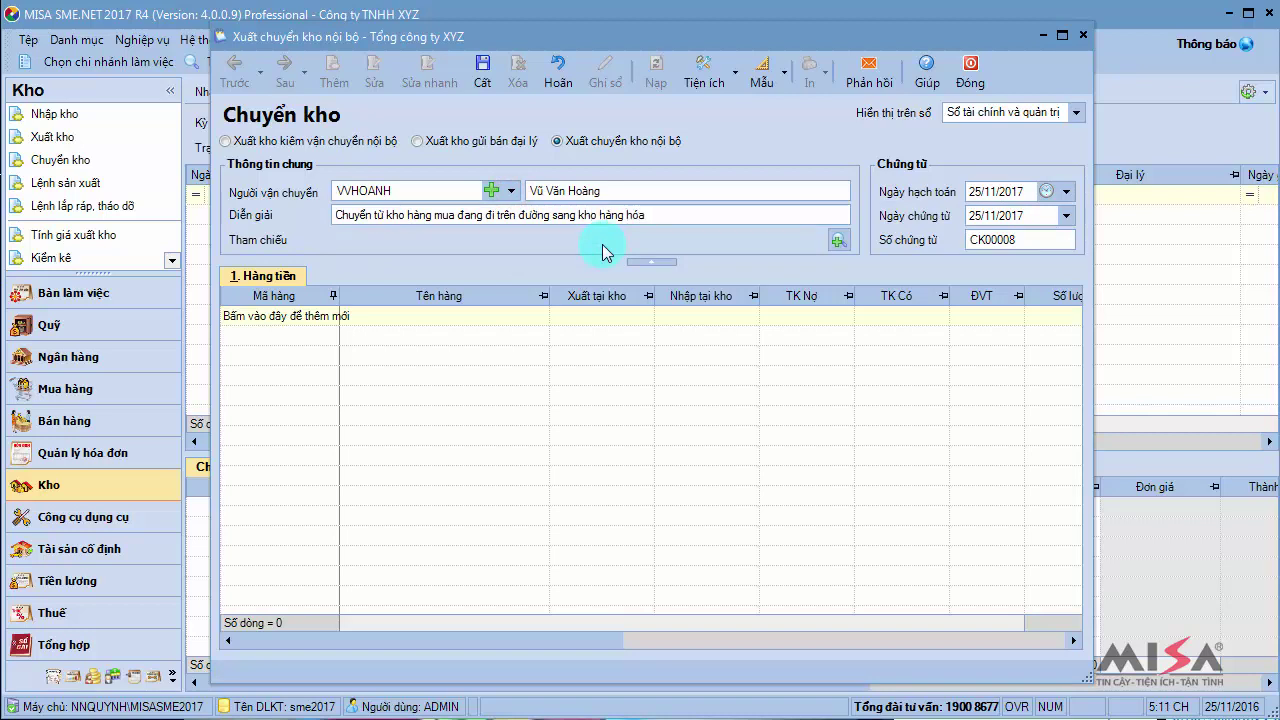
{"action": "key", "text": "Tab"}
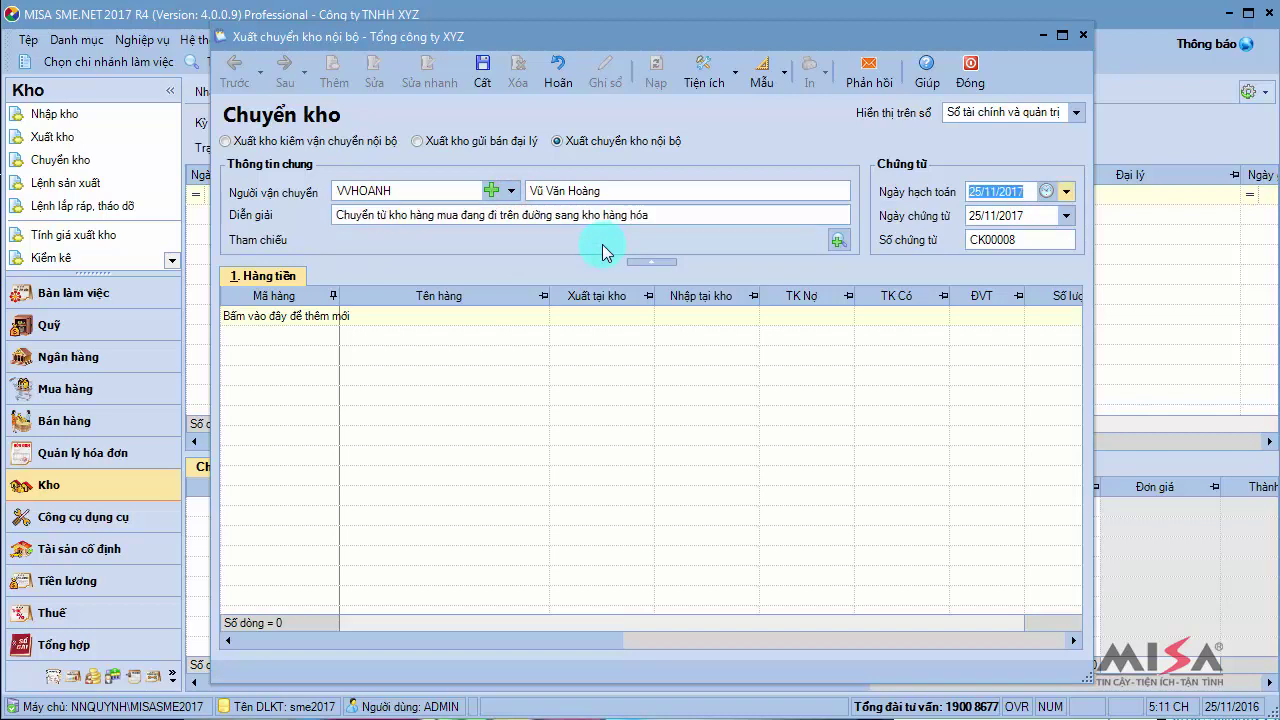
{"action": "type", "text": "0"}
{"action": "key", "text": "Tab"}
{"action": "key", "text": "Tab"}
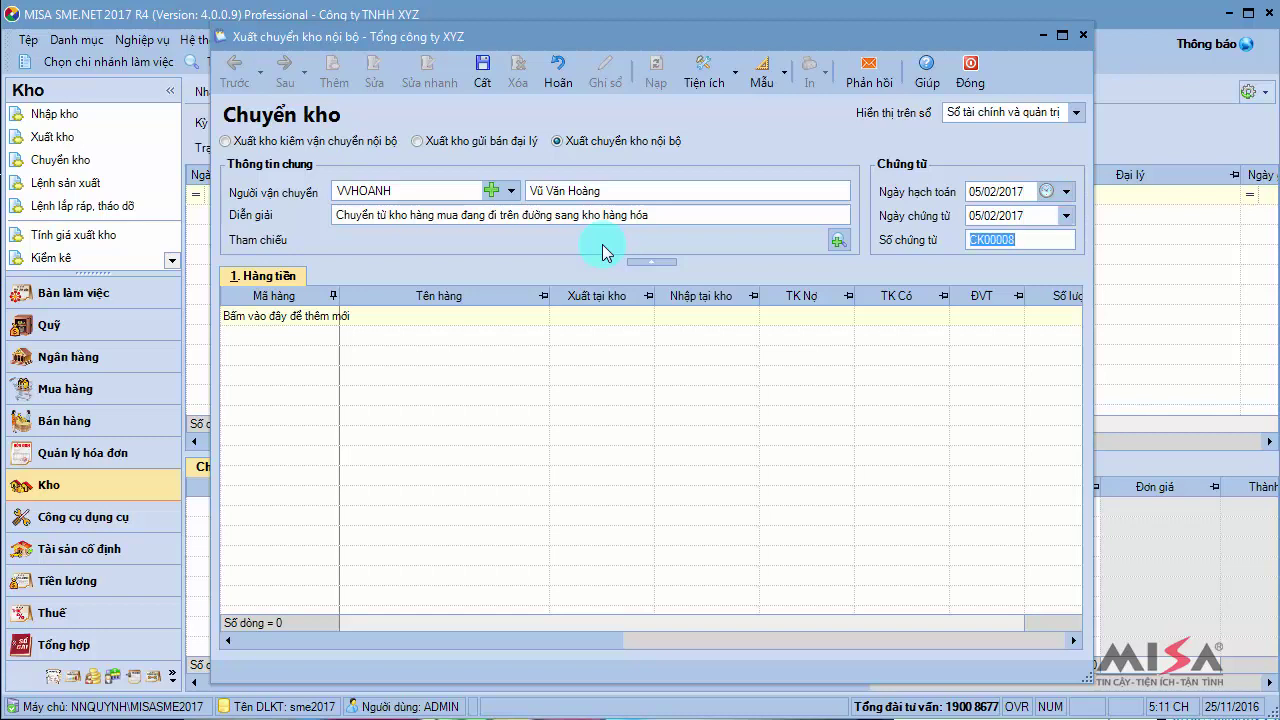
{"action": "key", "text": "Tab"}
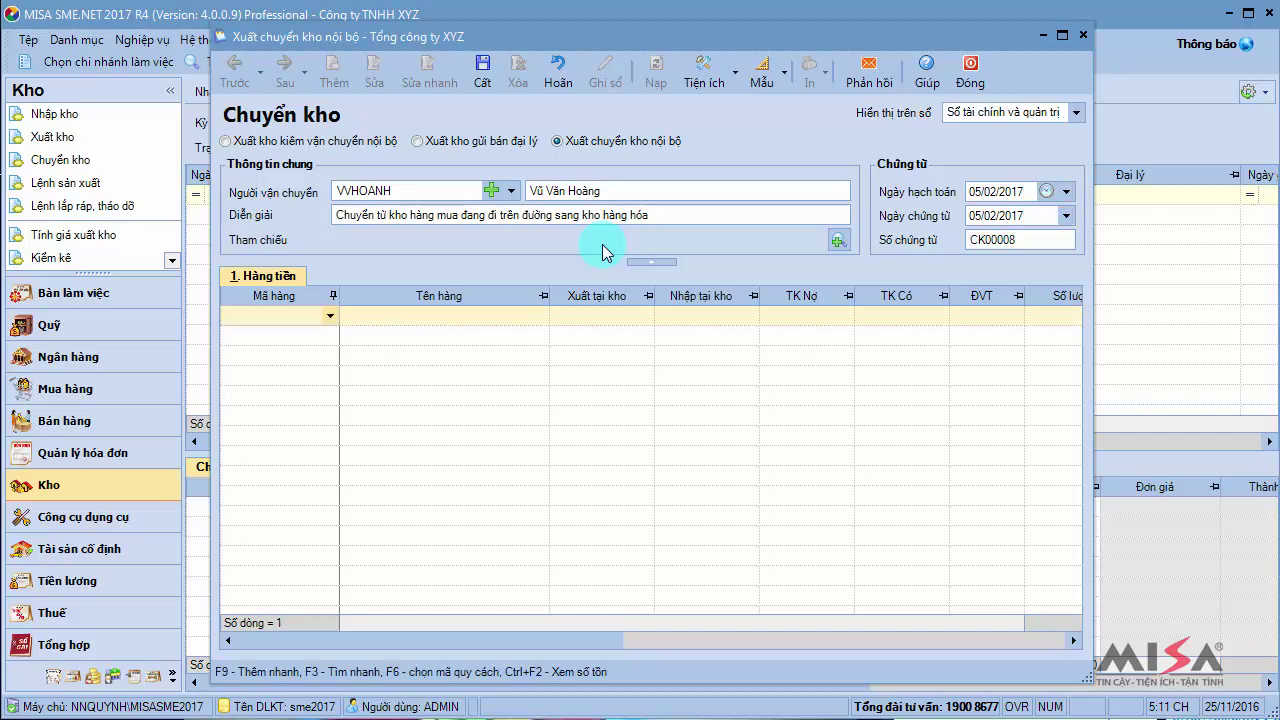
{"action": "type", "text": "hitachi"}
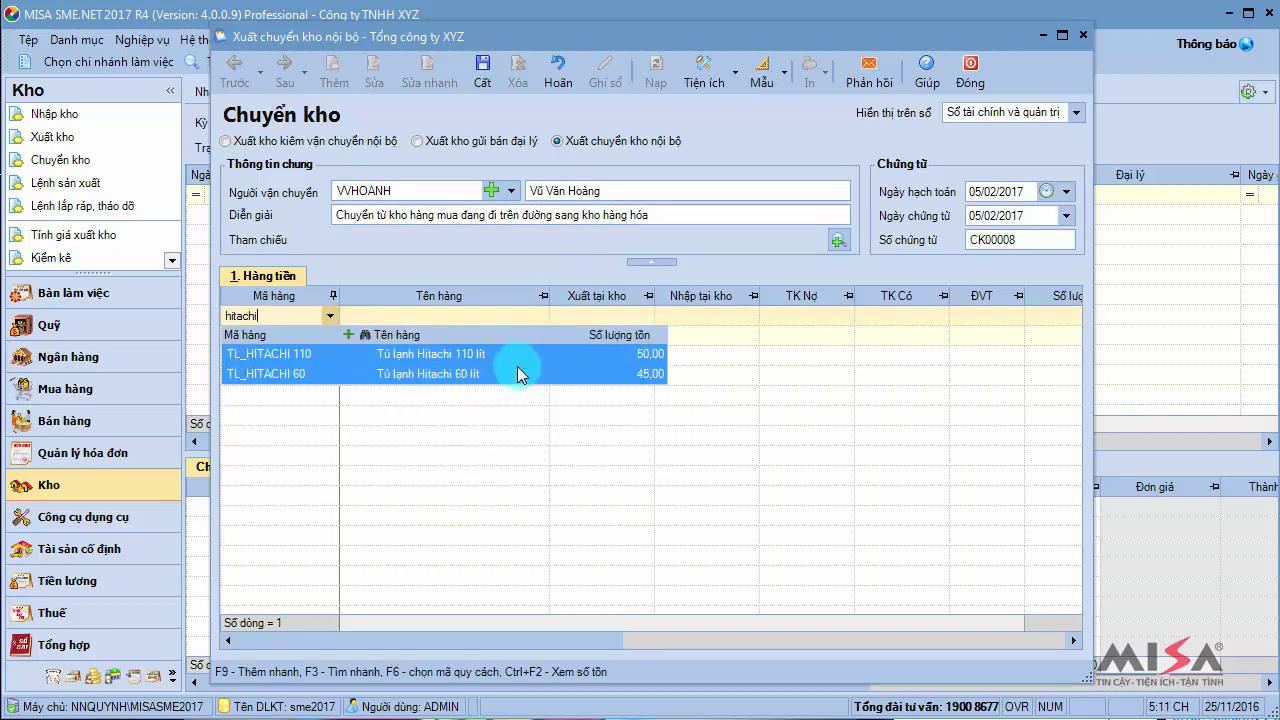
Add TL_HITACHI 110 and TL_HITACHI 60 to the transfer via quick search
{"action": "left_click", "coordinate": [365, 335]}
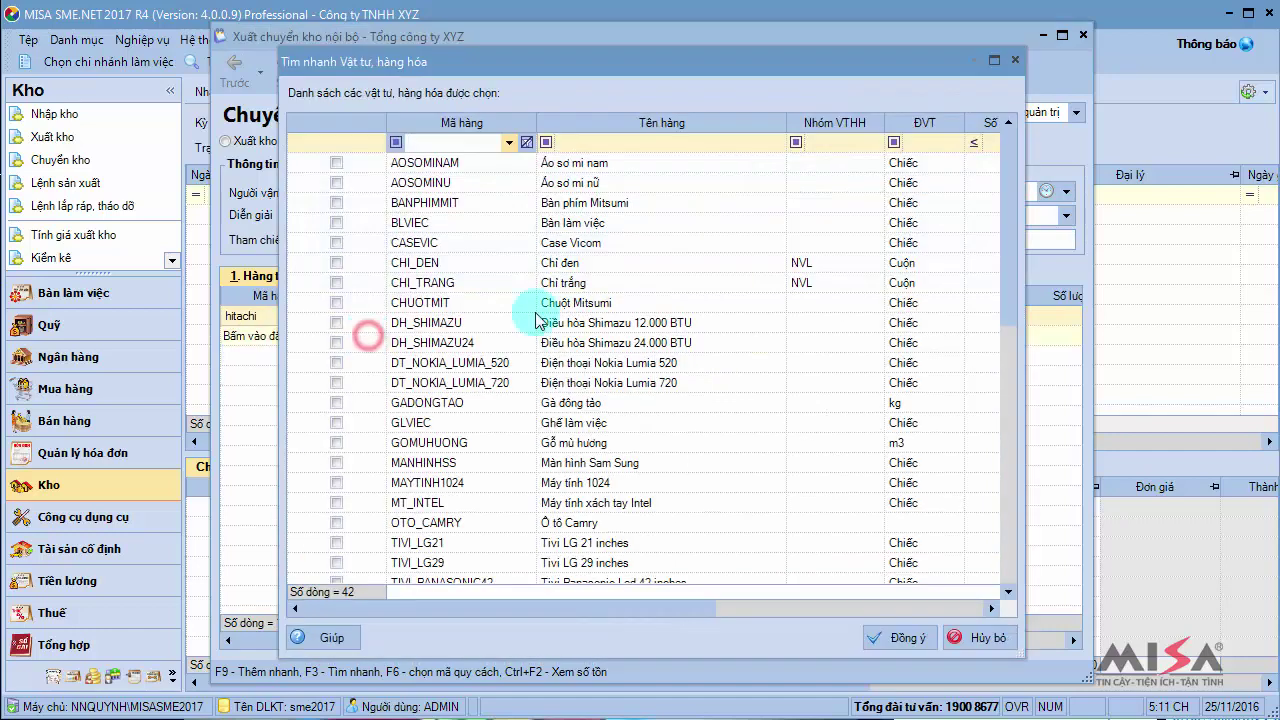
{"action": "left_click_drag", "start_coordinate": [1008, 275], "coordinate": [1005, 402]}
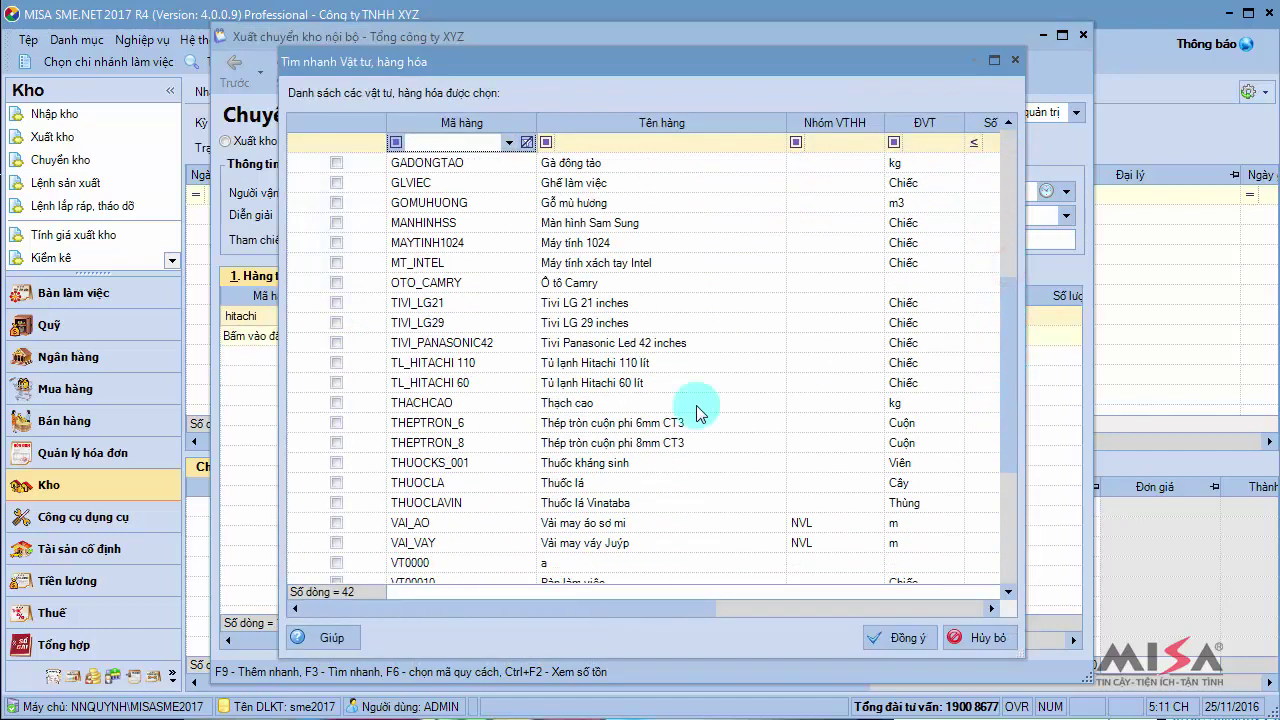
{"action": "left_click", "coordinate": [335, 363]}
{"action": "left_click", "coordinate": [336, 382]}
{"action": "left_click", "coordinate": [905, 636]}
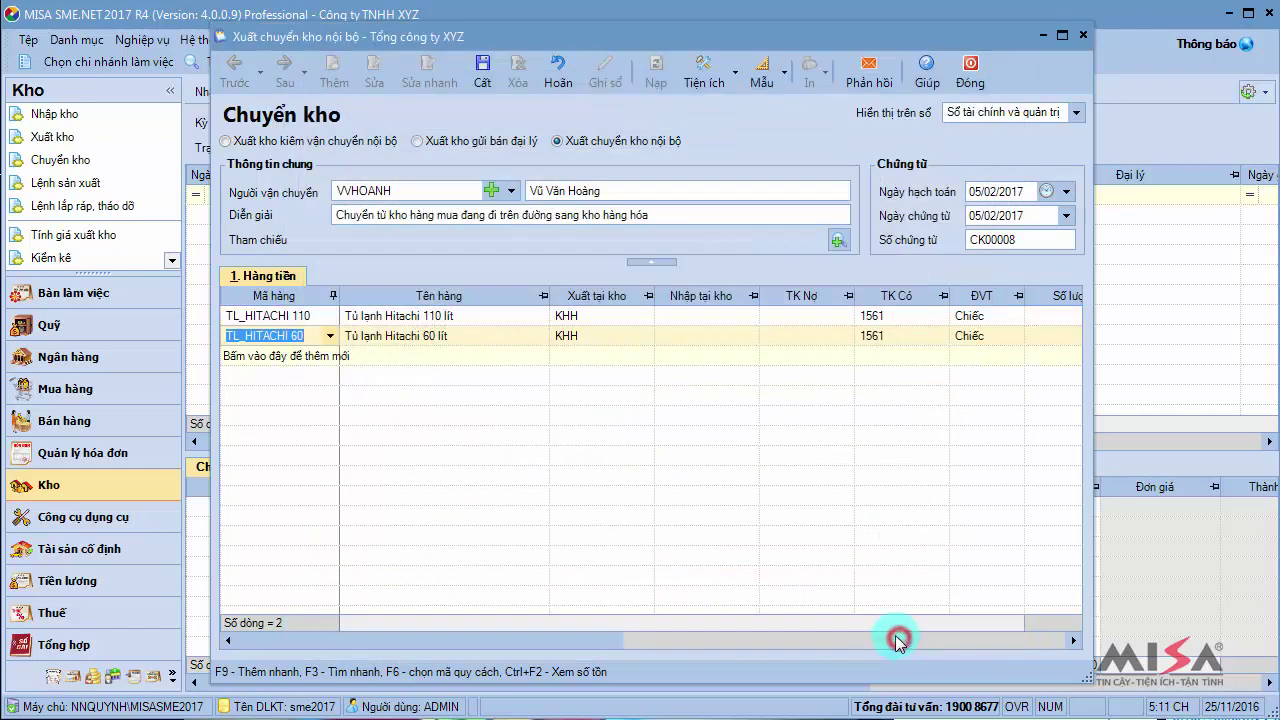
Set both rows to issue from KHMDD and receive into KHO_HH
{"action": "left_click", "coordinate": [643, 317]}
{"action": "left_click", "coordinate": [665, 454]}
{"action": "left_click", "coordinate": [645, 336]}
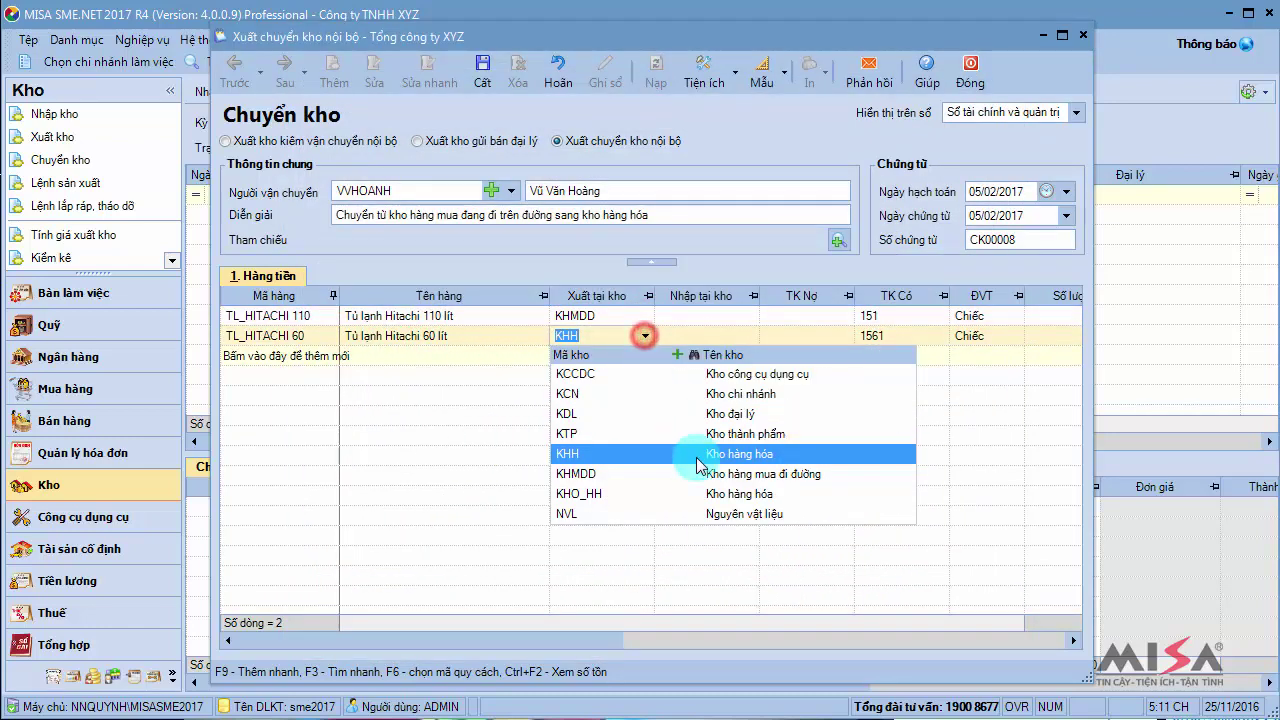
{"action": "left_click", "coordinate": [707, 476]}
{"action": "left_click", "coordinate": [738, 318]}
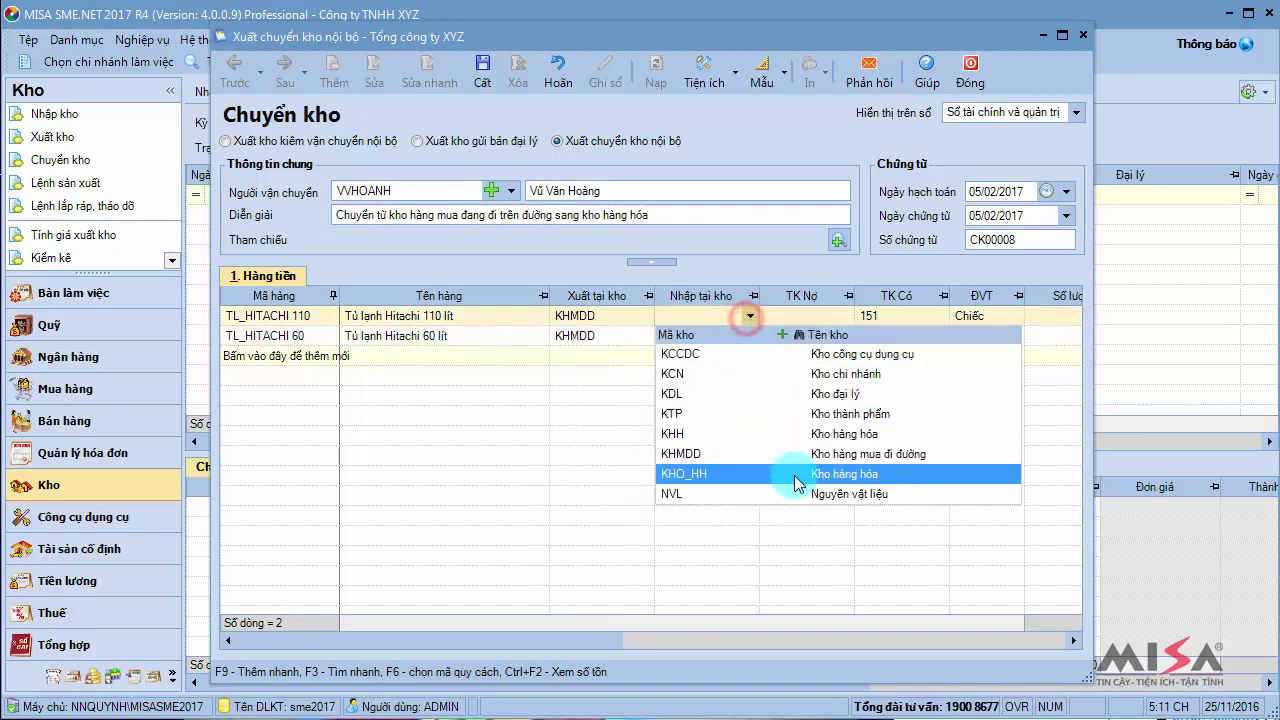
{"action": "left_click", "coordinate": [795, 478]}
{"action": "left_click", "coordinate": [751, 340]}
{"action": "left_click", "coordinate": [775, 493]}
Give both rows debit account 1561 and quantity 20
{"action": "left_click", "coordinate": [845, 318]}
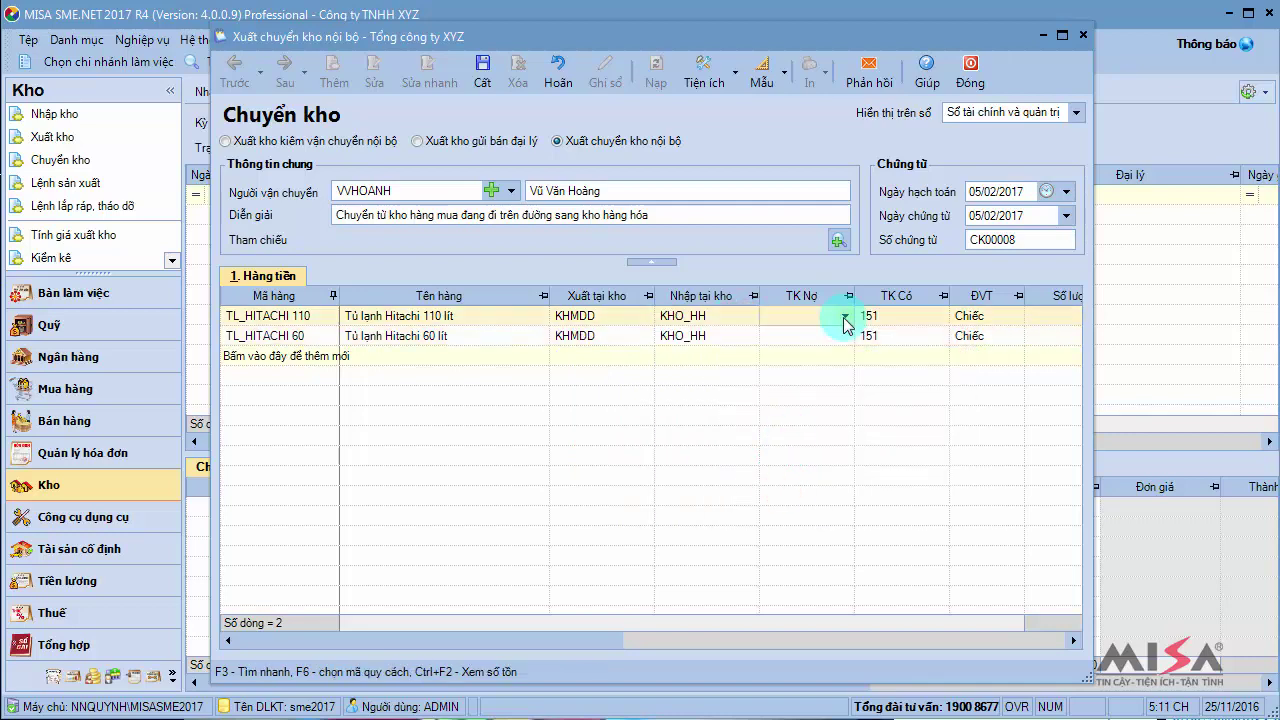
{"action": "type", "text": "1561"}
{"action": "key", "text": "Return"}
{"action": "key", "text": "Down"}
{"action": "type", "text": "1561"}
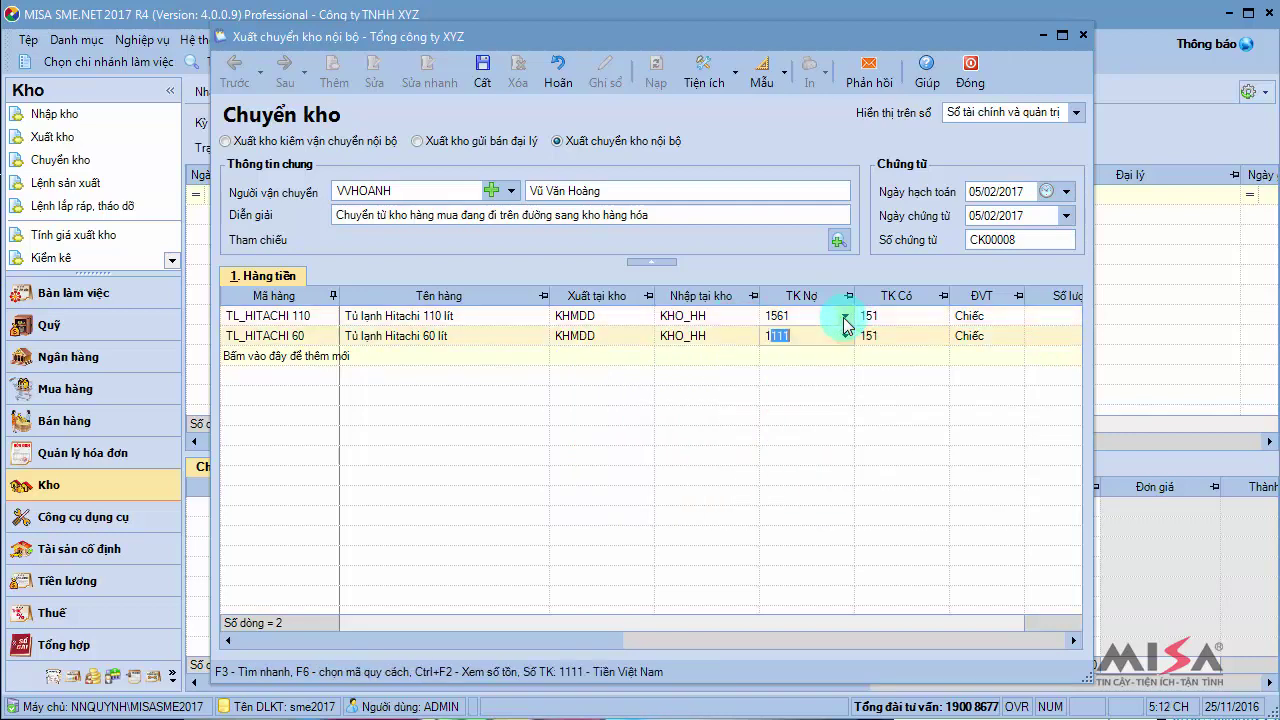
{"action": "key", "text": "Return"}
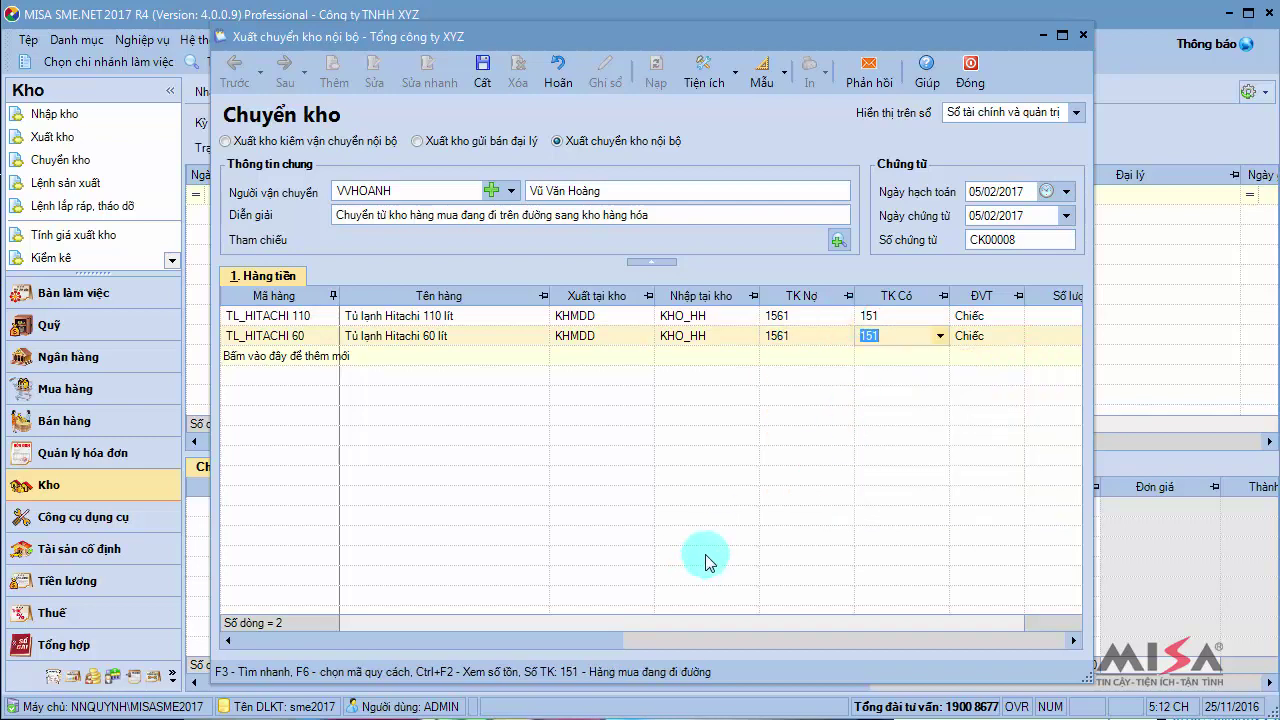
{"action": "key", "text": "Return"}
{"action": "key", "text": "Up"}
{"action": "type", "text": "20"}
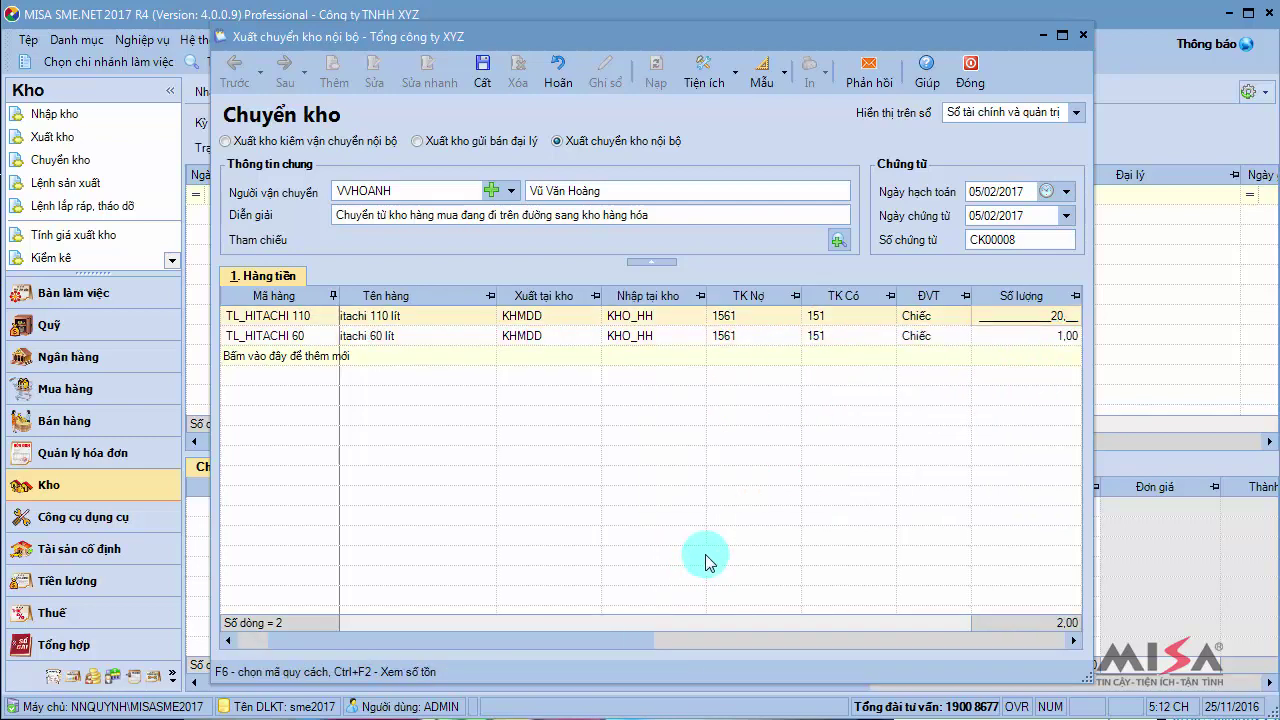
{"action": "key", "text": "Return"}
{"action": "key", "text": "Down"}
{"action": "type", "text": "20"}
{"action": "key", "text": "Return"}
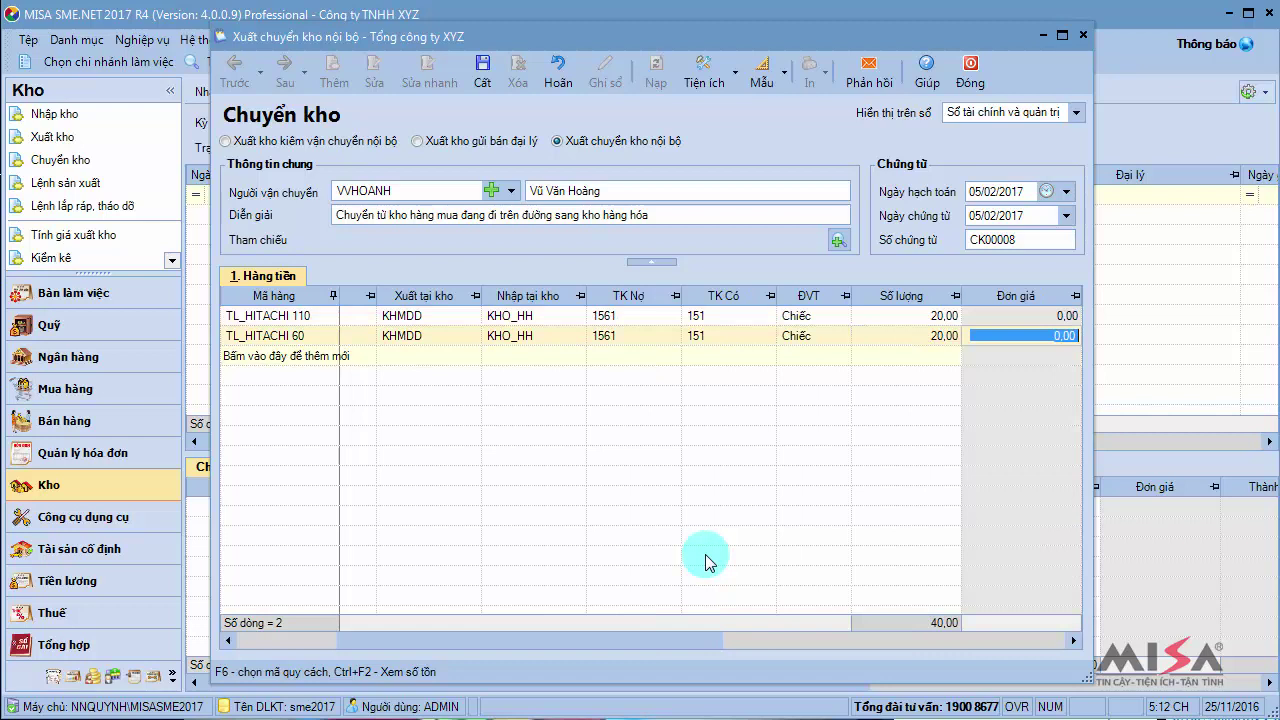
Save transfer CK00008, preview its Phiếu xuất chuyển kho, and close the form
{"action": "left_click", "coordinate": [486, 84]}
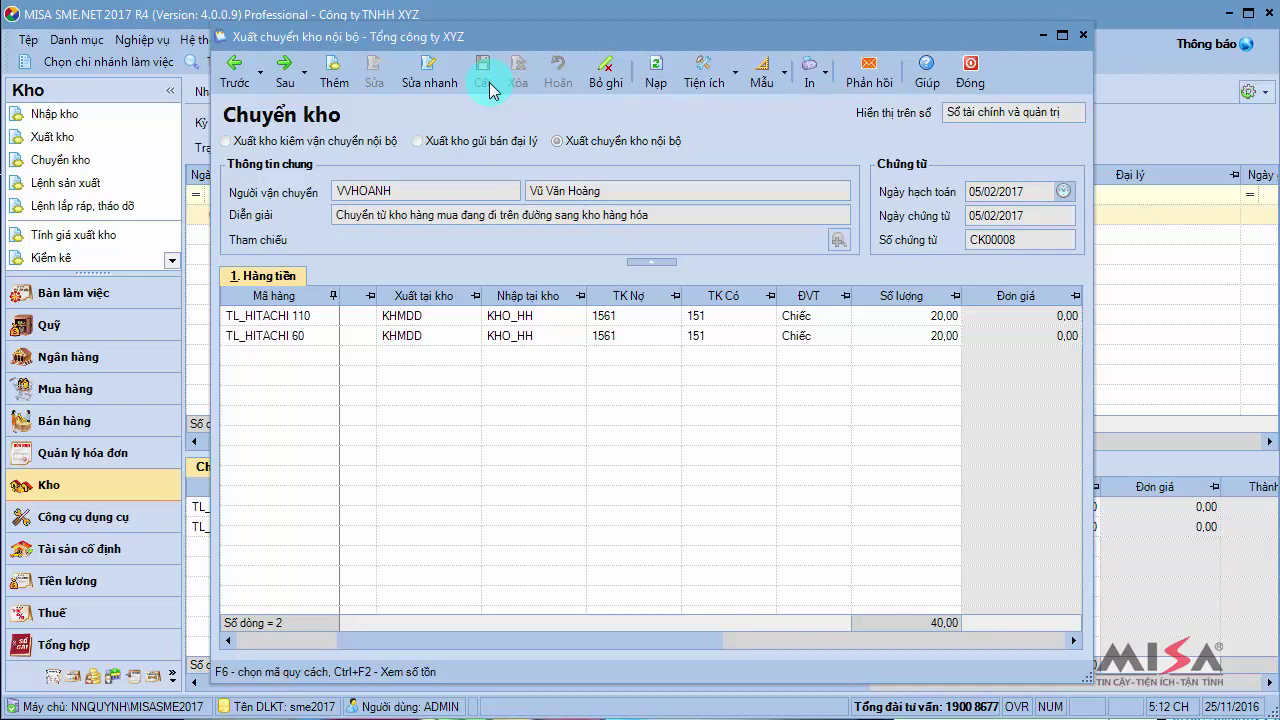
{"action": "left_click", "coordinate": [824, 74]}
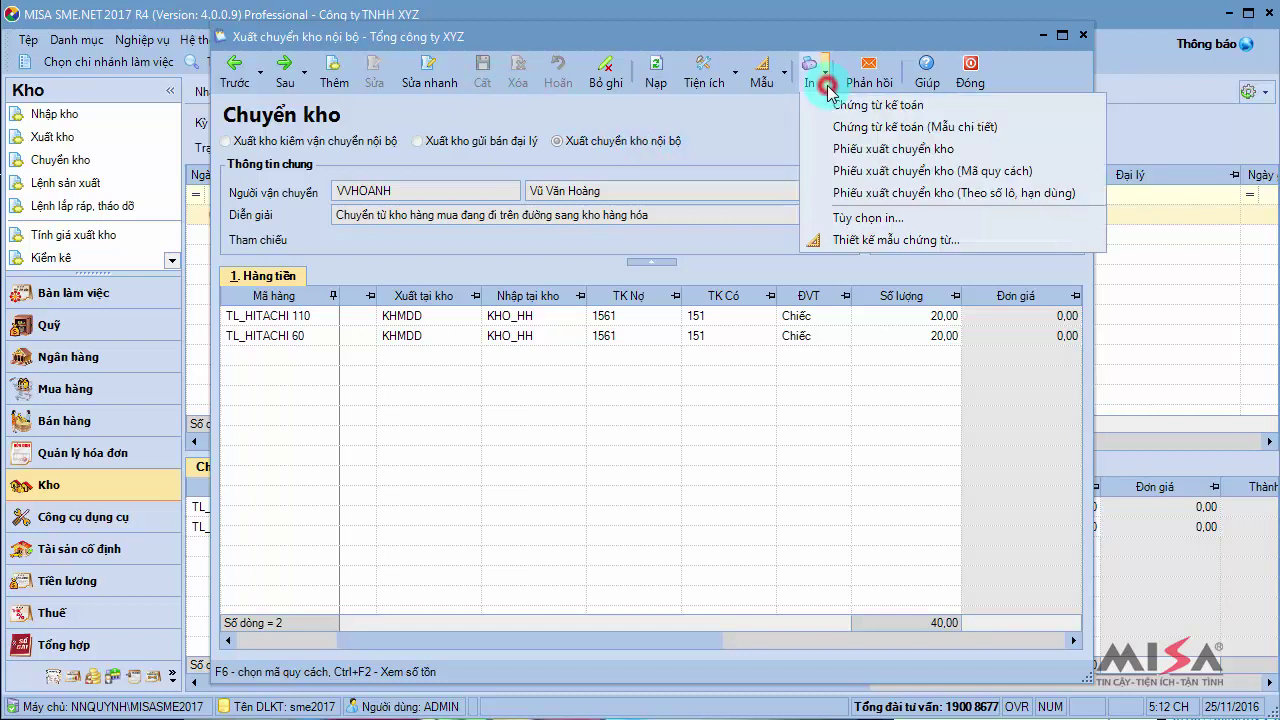
{"action": "left_click", "coordinate": [860, 149]}
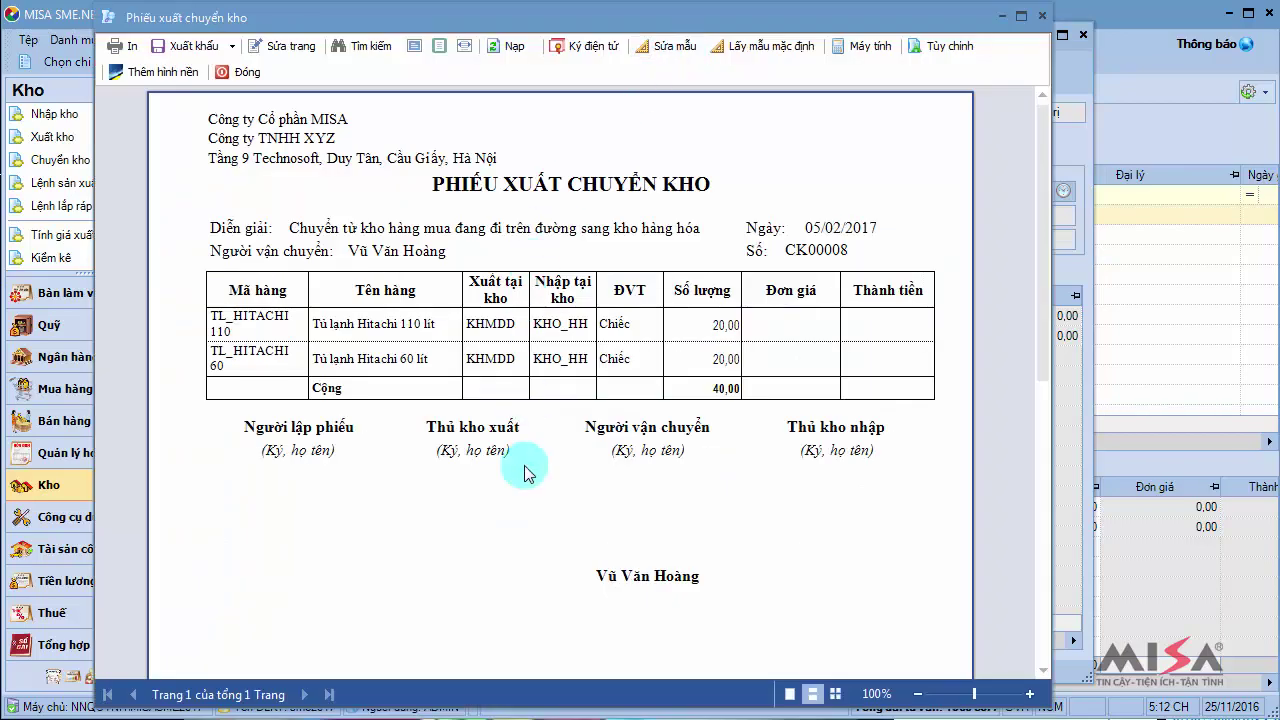
{"action": "left_click", "coordinate": [243, 72]}
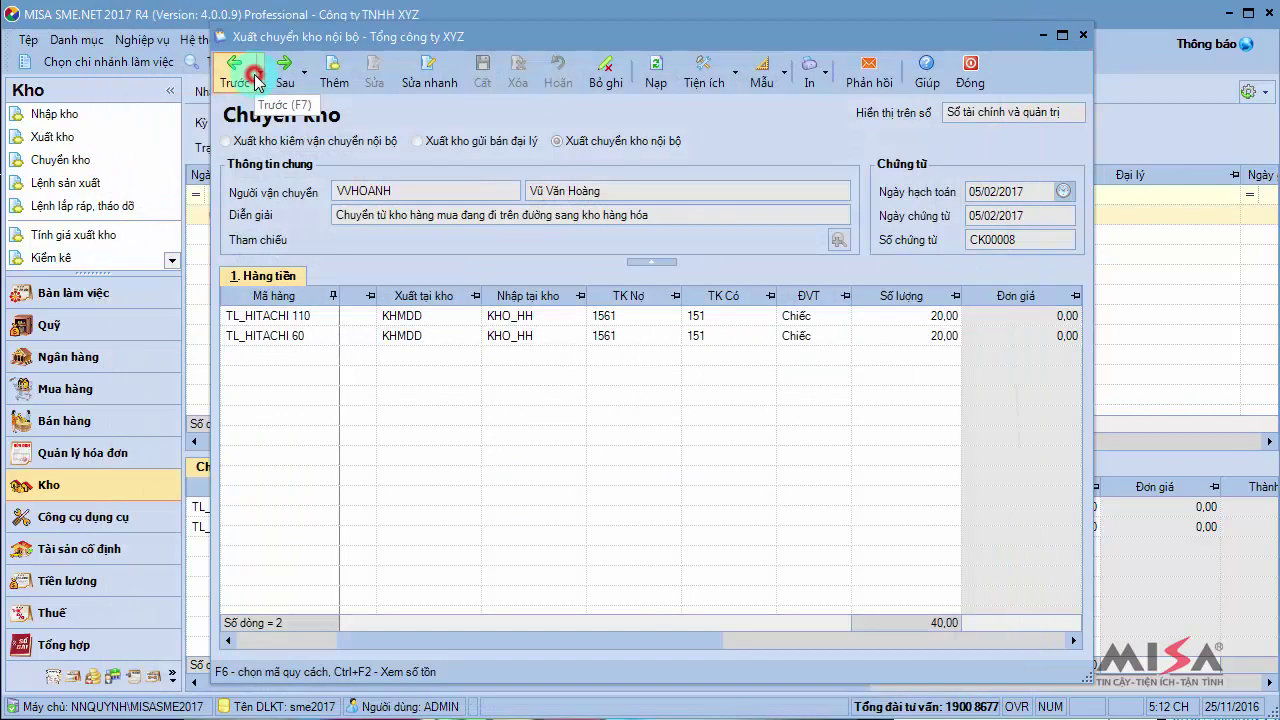
{"action": "left_click", "coordinate": [985, 90]}
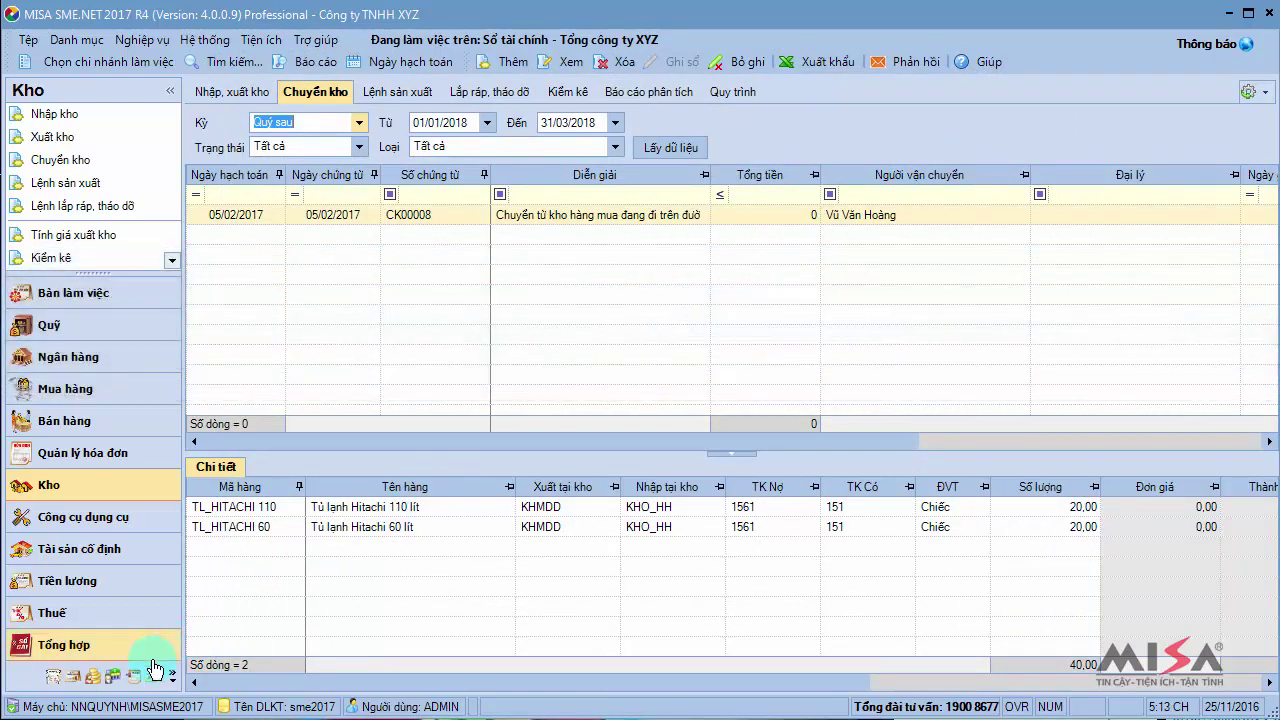
Open pending voucher CK00008 from the Thủ kho's Đề nghị nhập, xuất kho list
{"action": "left_click", "coordinate": [113, 686]}
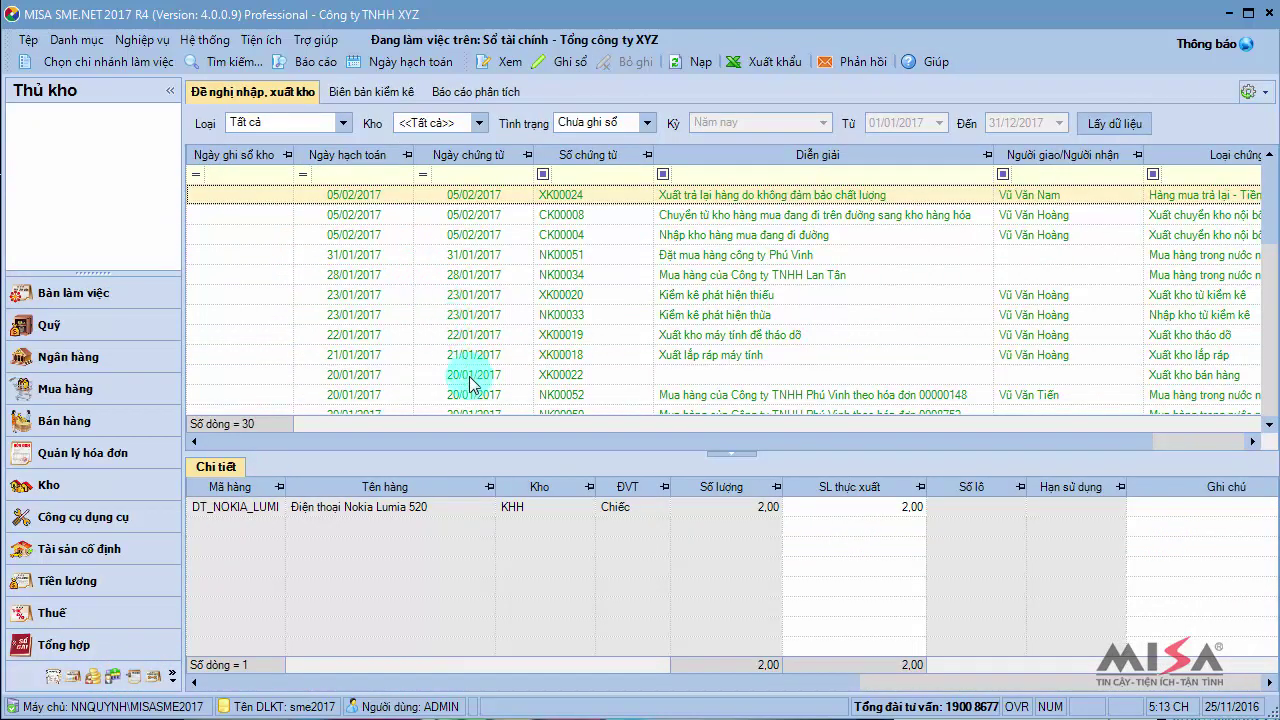
{"action": "left_click", "coordinate": [498, 215]}
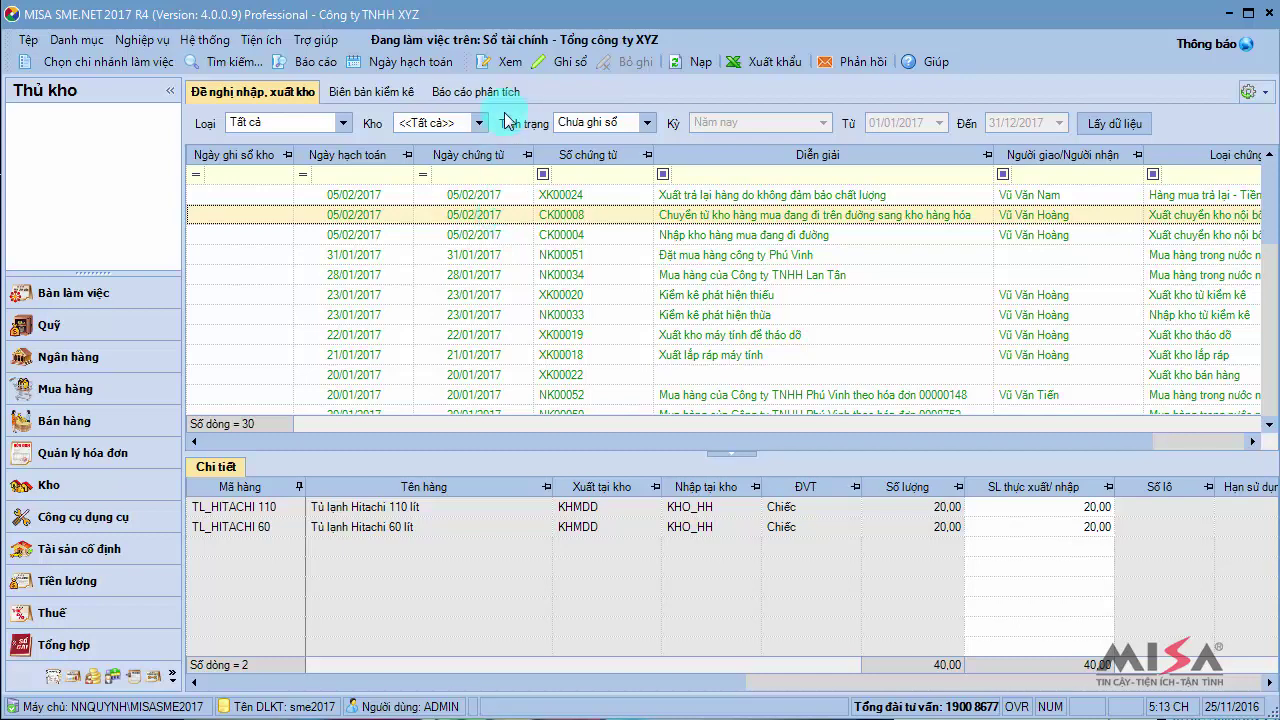
{"action": "left_click", "coordinate": [509, 64]}
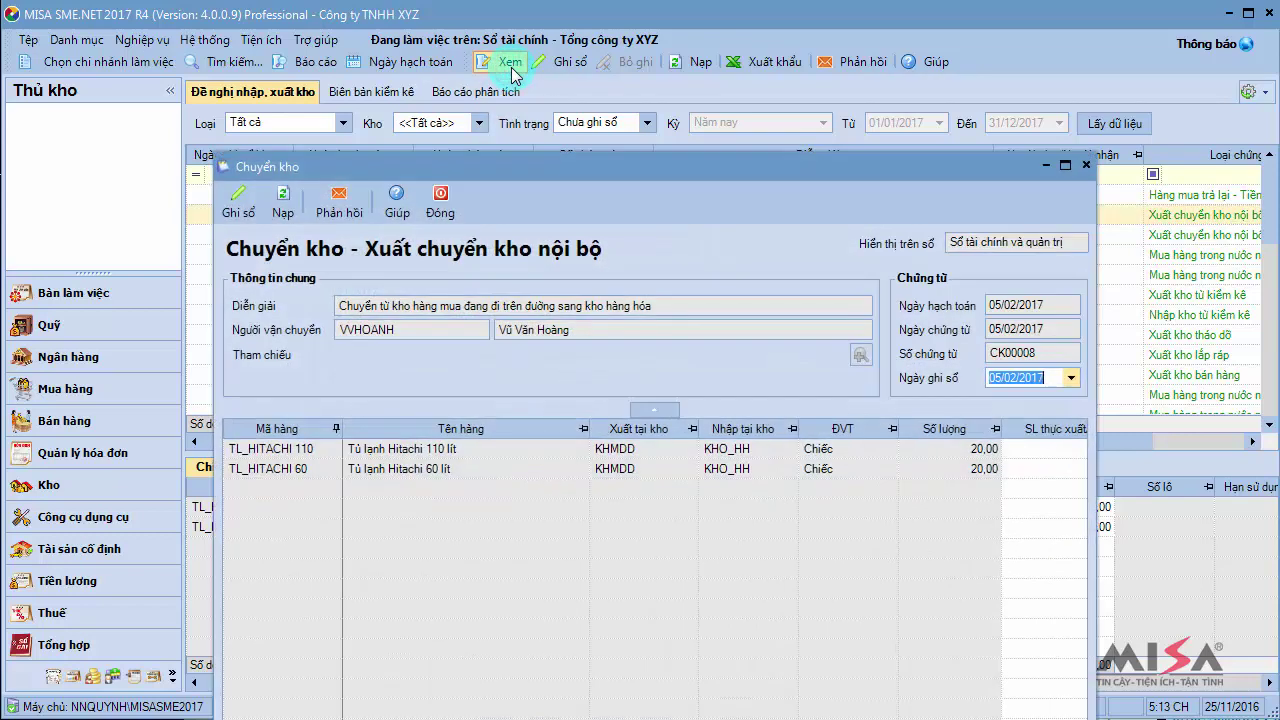
Post CK00008 to the warehouse book with Ghi sổ and close the voucher
{"action": "left_click_drag", "start_coordinate": [586, 170], "coordinate": [580, 55]}
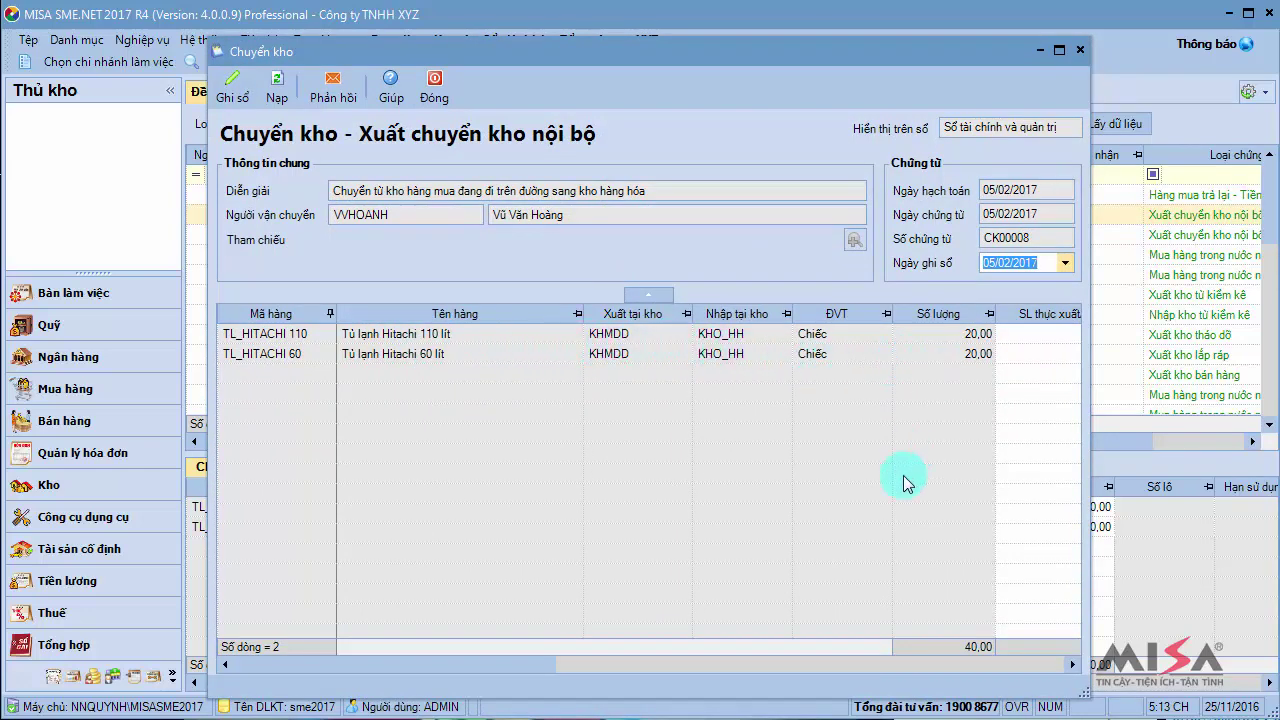
{"action": "left_click_drag", "start_coordinate": [543, 665], "coordinate": [749, 657]}
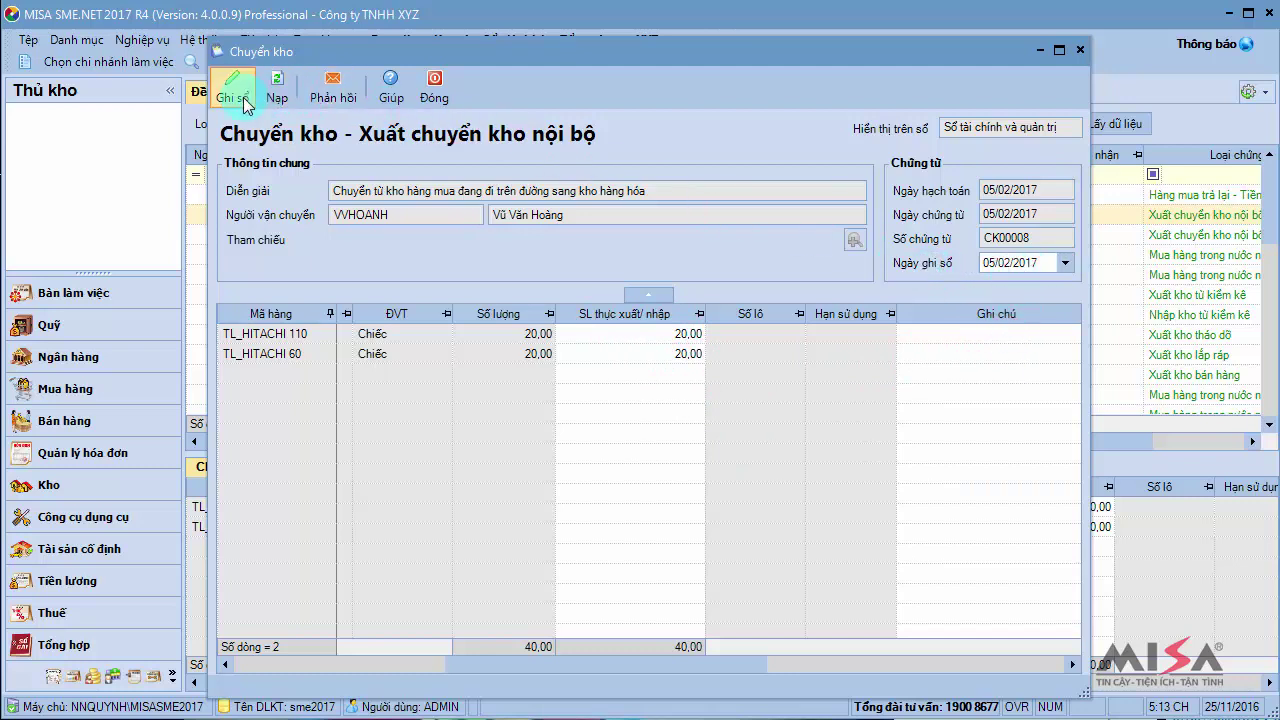
{"action": "left_click", "coordinate": [236, 98]}
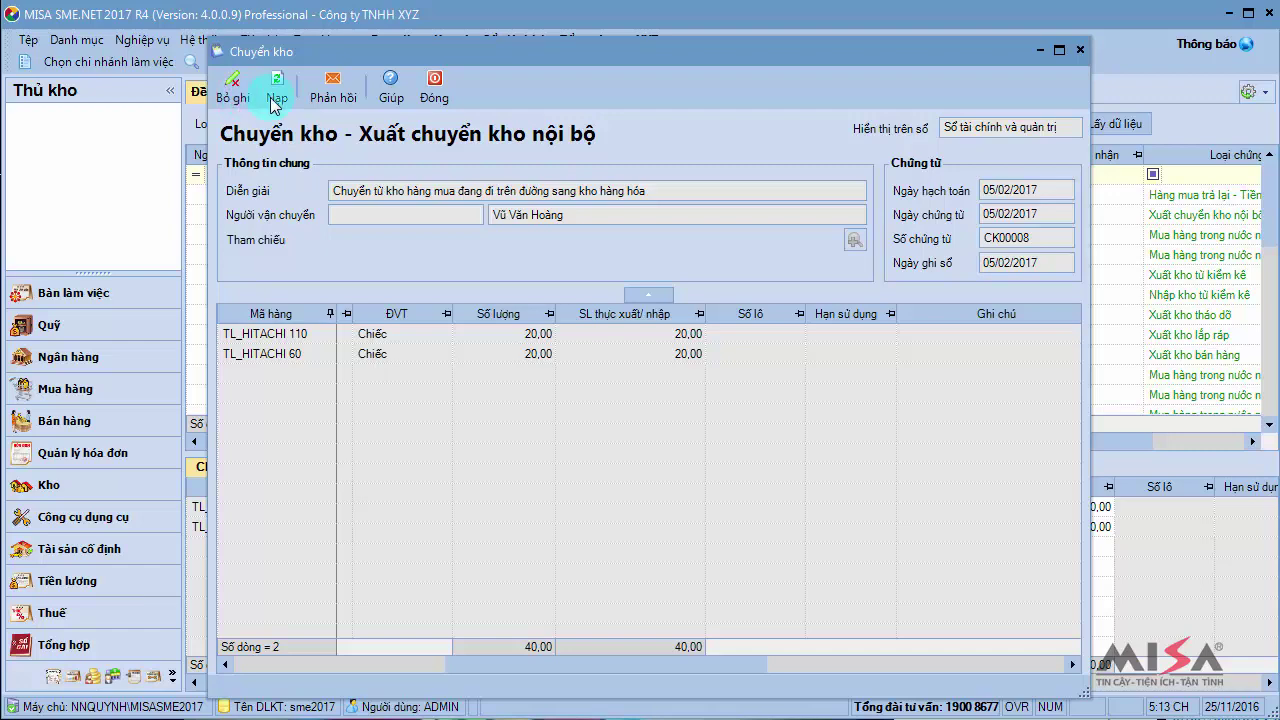
{"action": "left_click", "coordinate": [435, 100]}
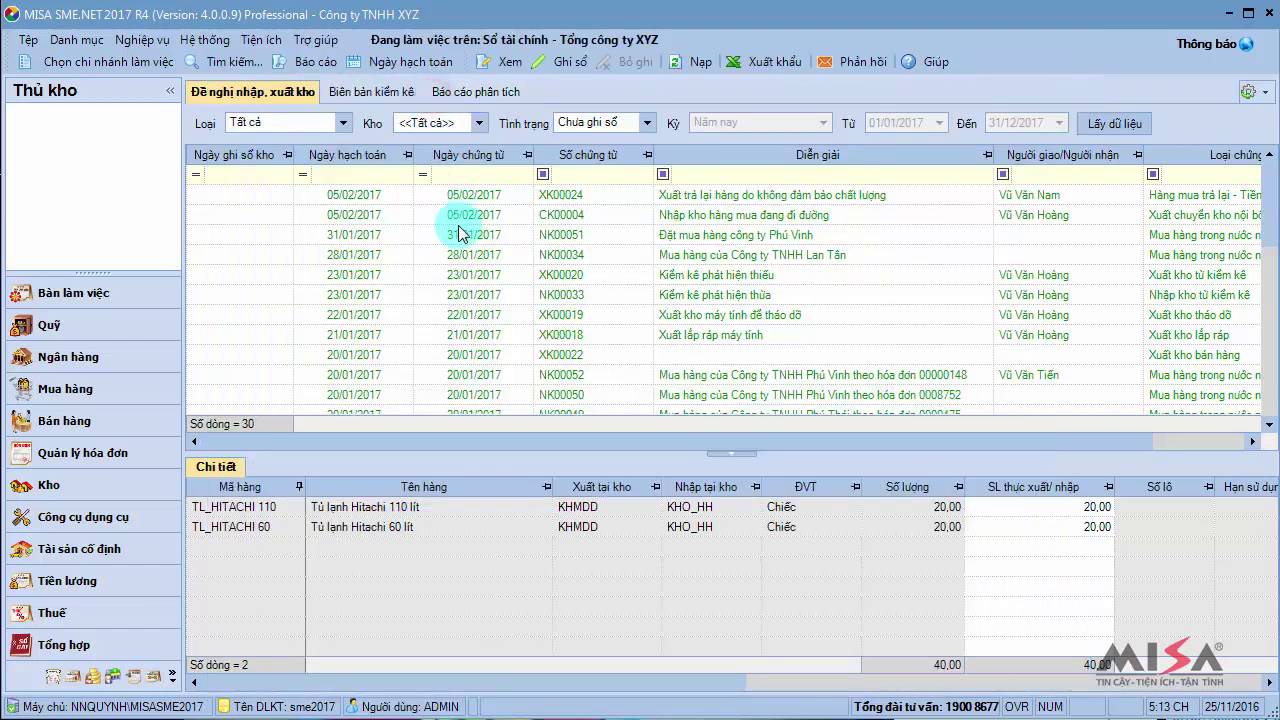